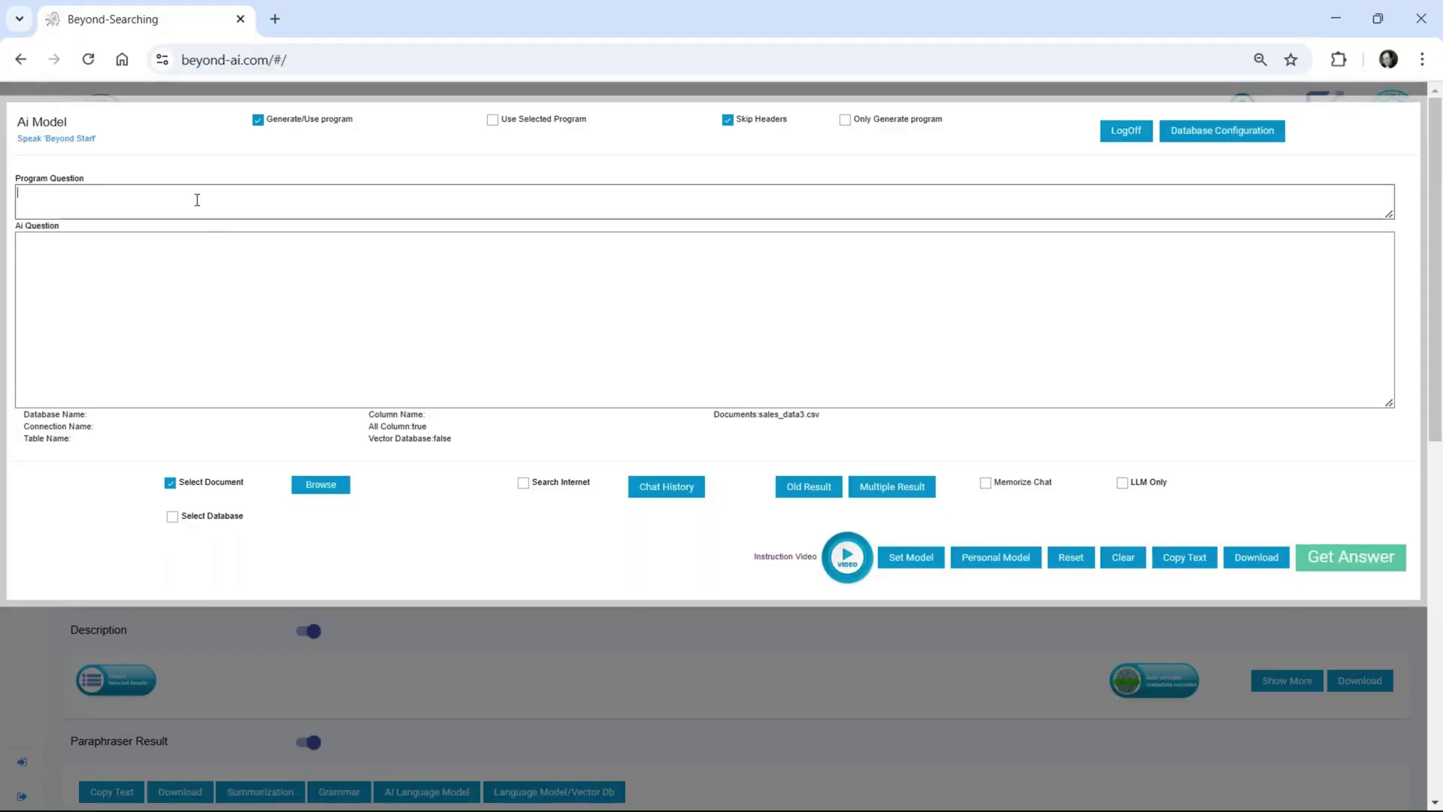
- Fill the Program Question with the Java CSV revenue-processing prompt and return to the Notepad notes
key(ctrl+v)
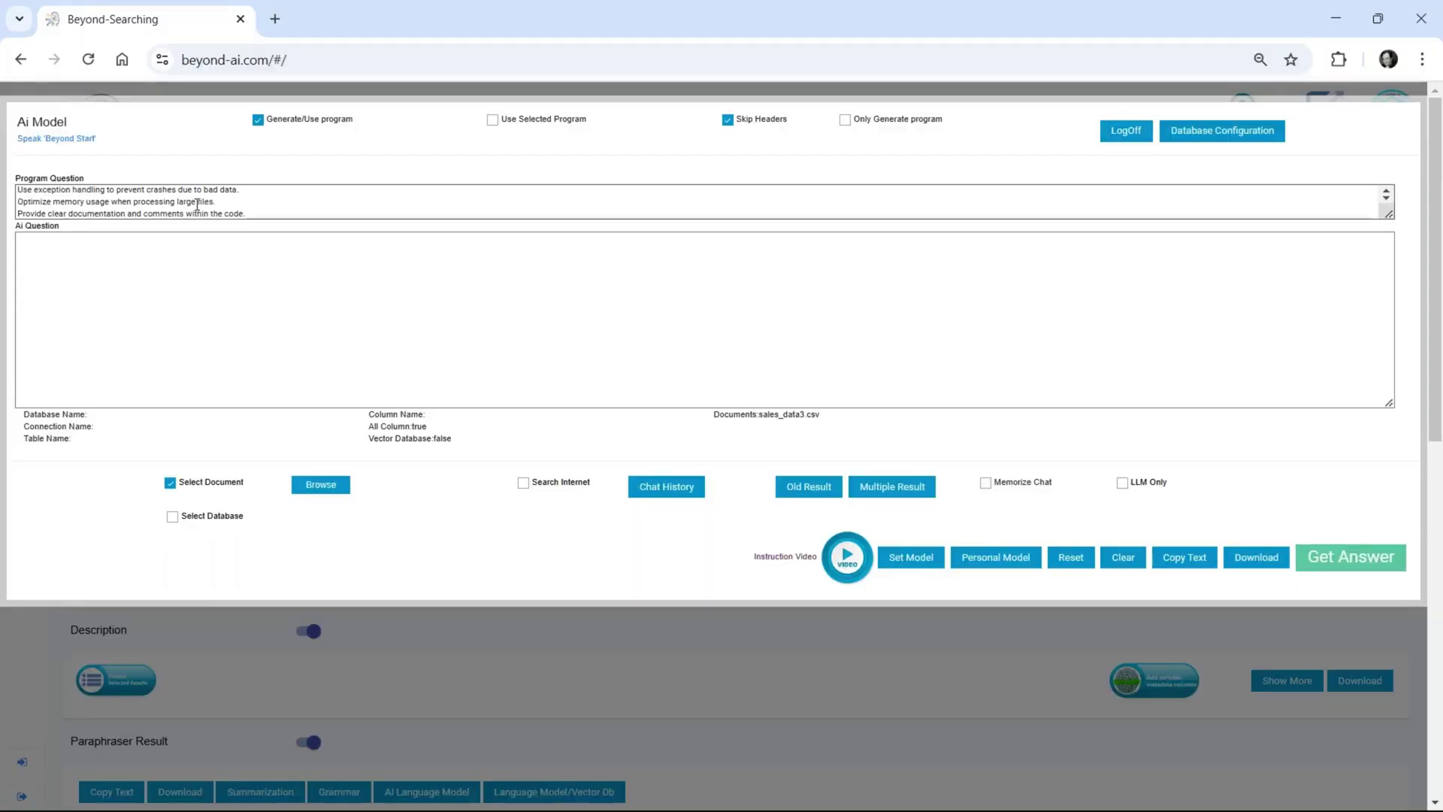
scroll(194, 207, up, 3)
scroll(194, 206, up, 3)
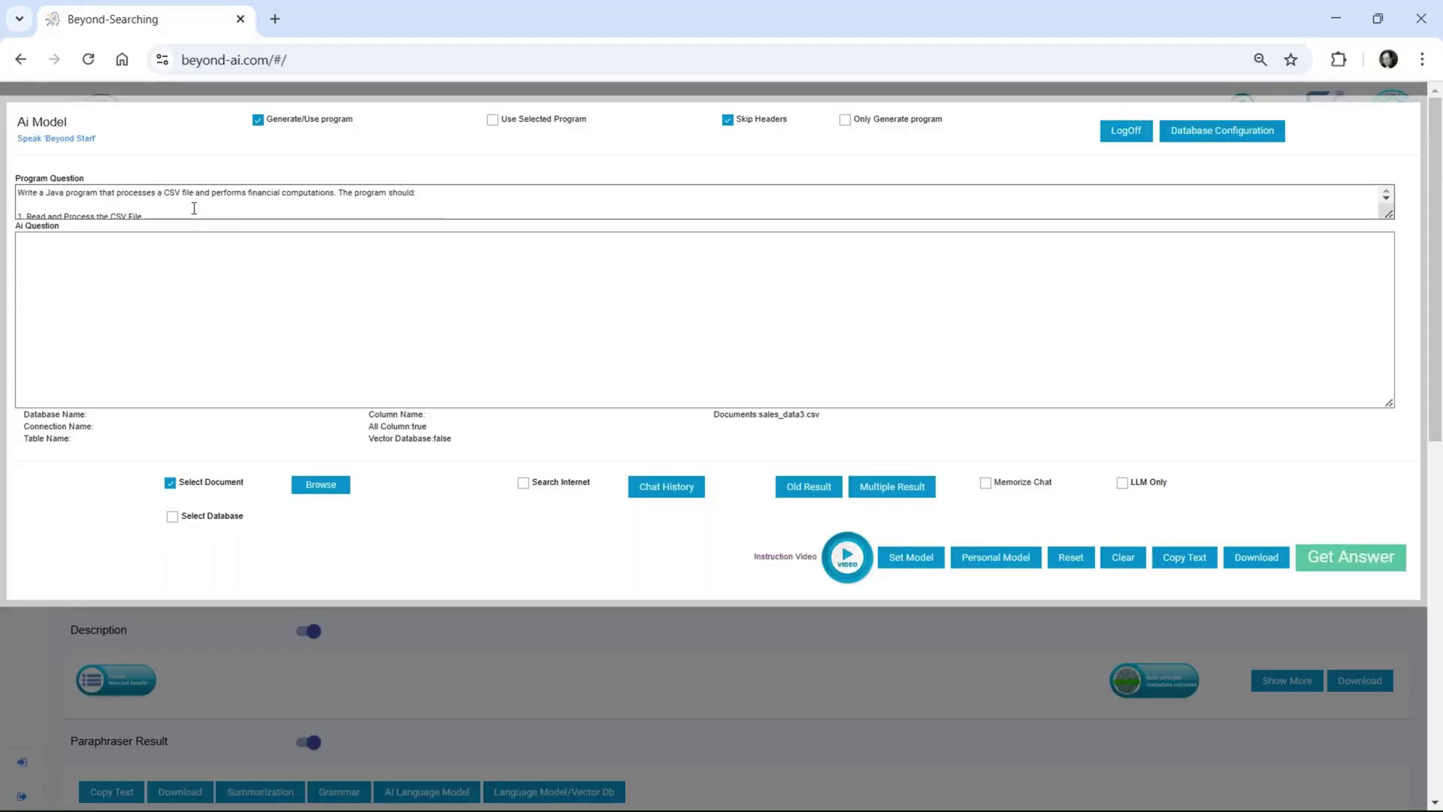
key(alt+Tab)
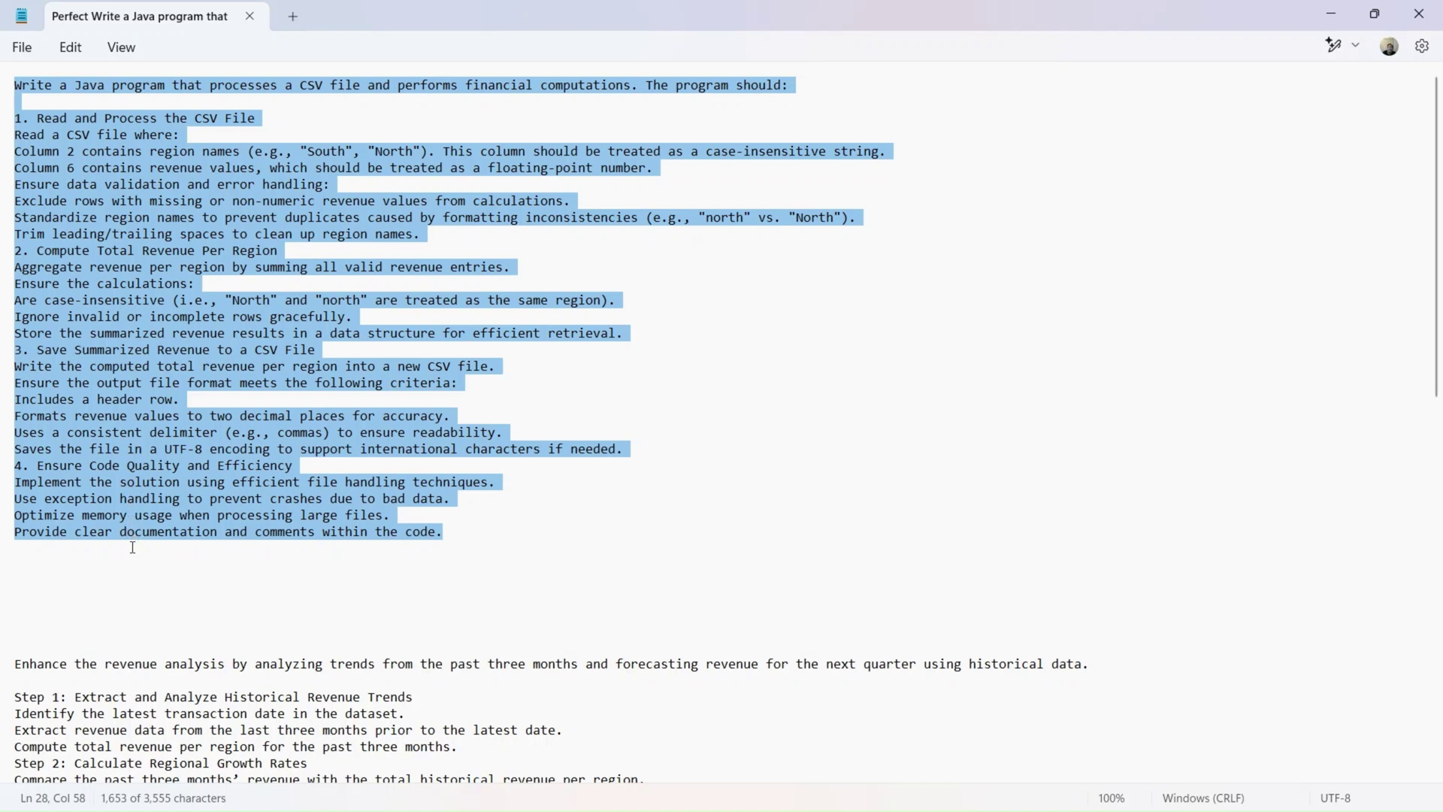
scroll(133, 549, down, 8)
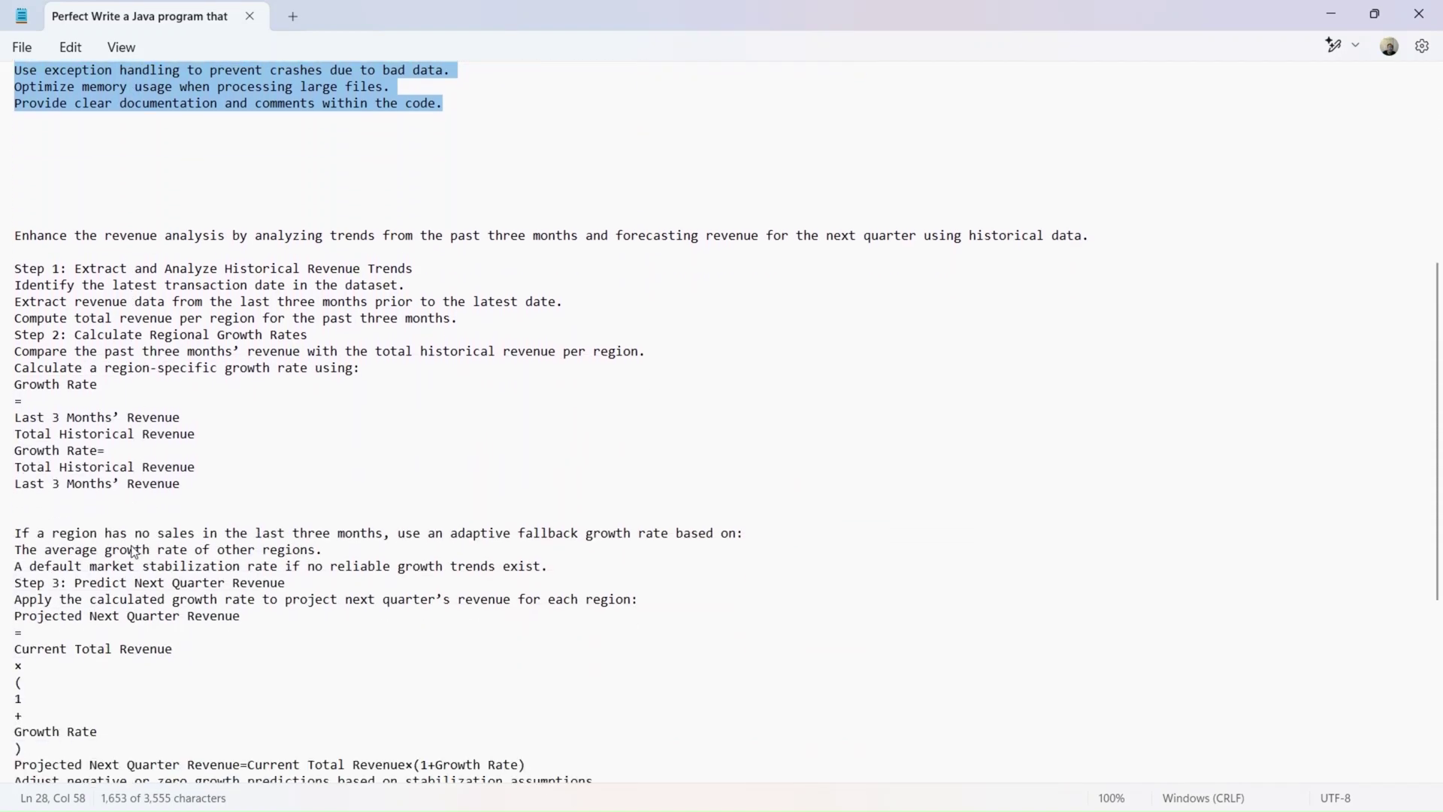
scroll(132, 548, down, 3)
scroll(135, 548, down, 3)
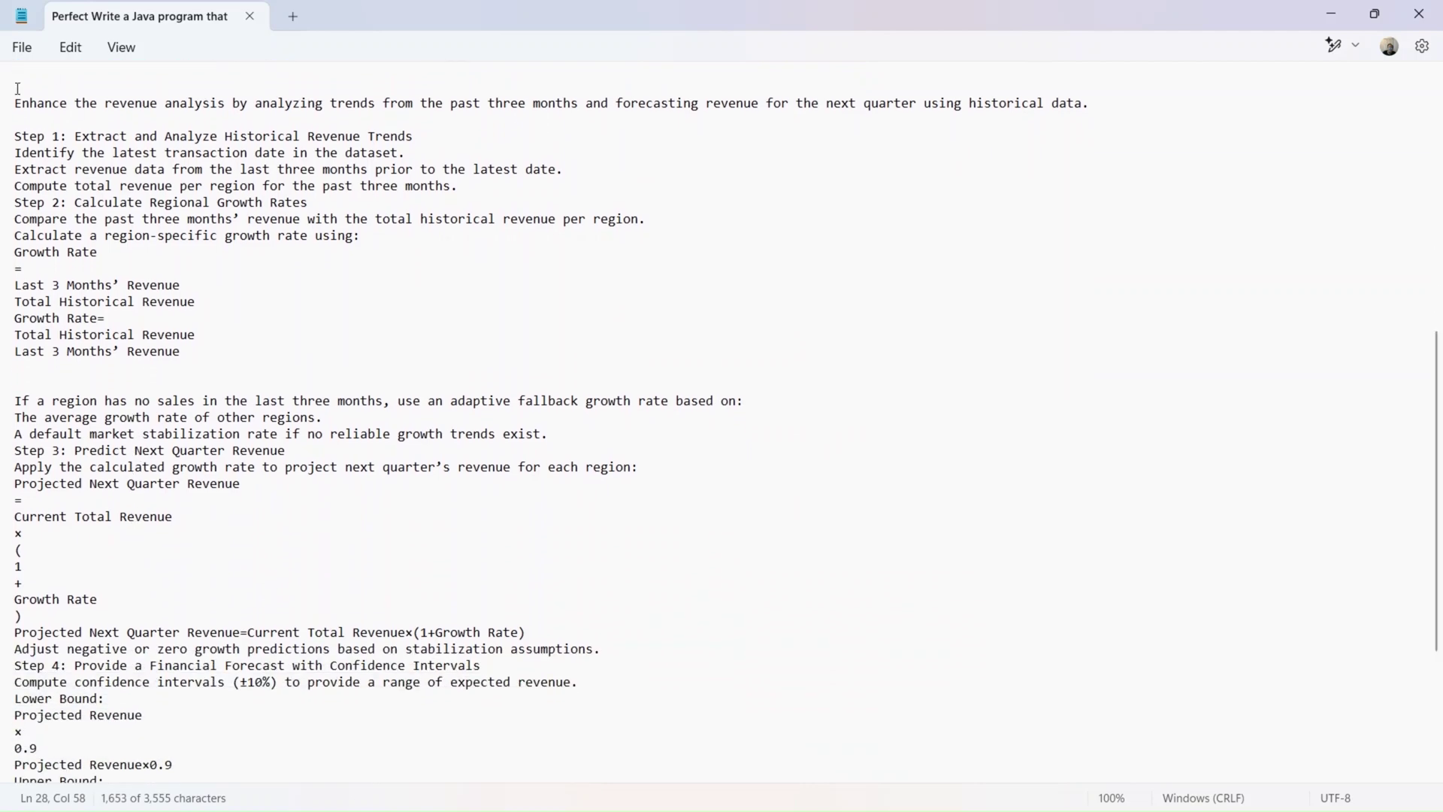
- Select the Notepad prompt from 'Enhance the revenue analysis' through its final encoding line
mouse_move(7, 102)
mouse_down()
mouse_move(13, 790)
mouse_move(339, 790)
mouse_up()
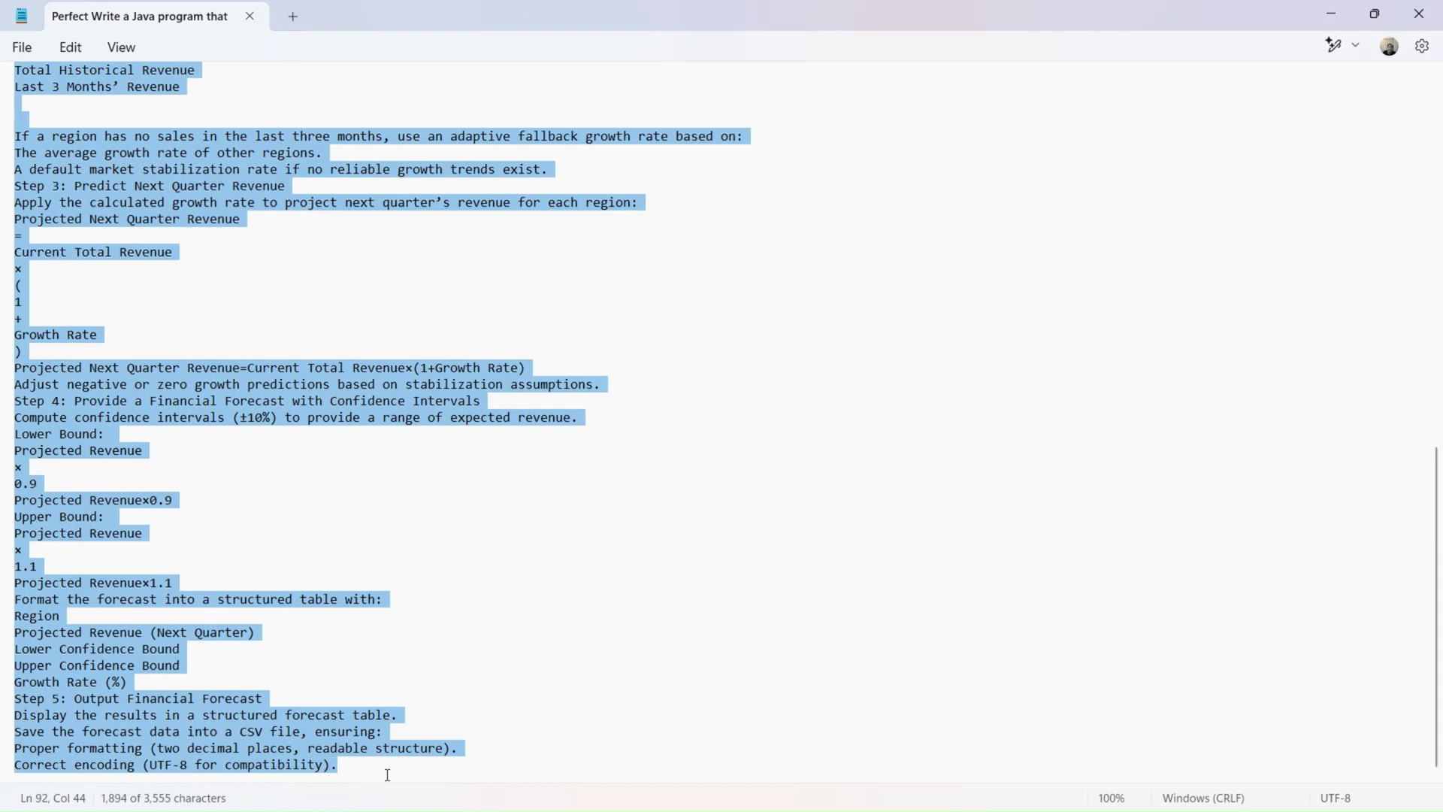
- Put the copied revenue-forecasting prompt into the Ai Question field
key(ctrl+c)
key(alt+Tab)
click(230, 277)
key(ctrl+v)
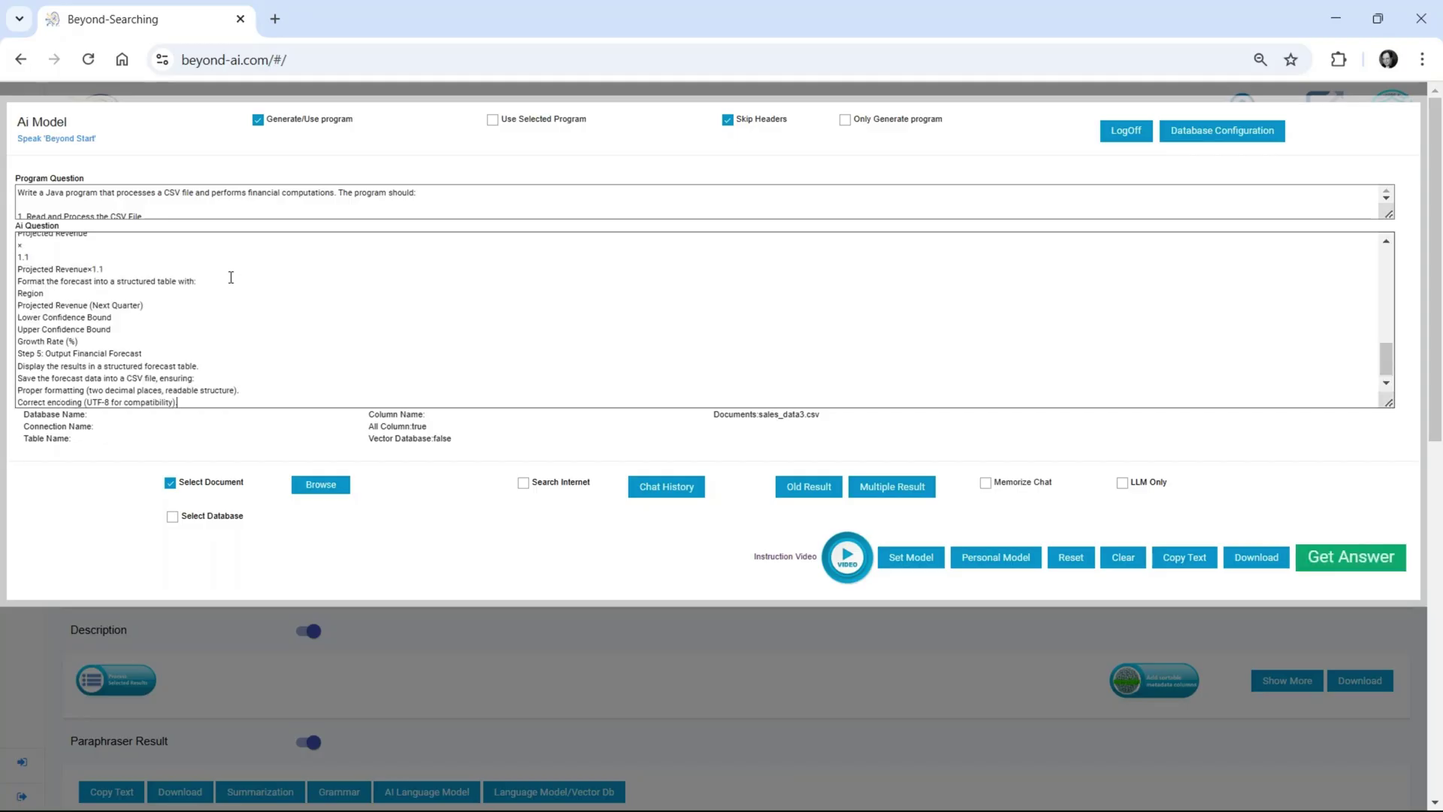
scroll(230, 278, up, 3)
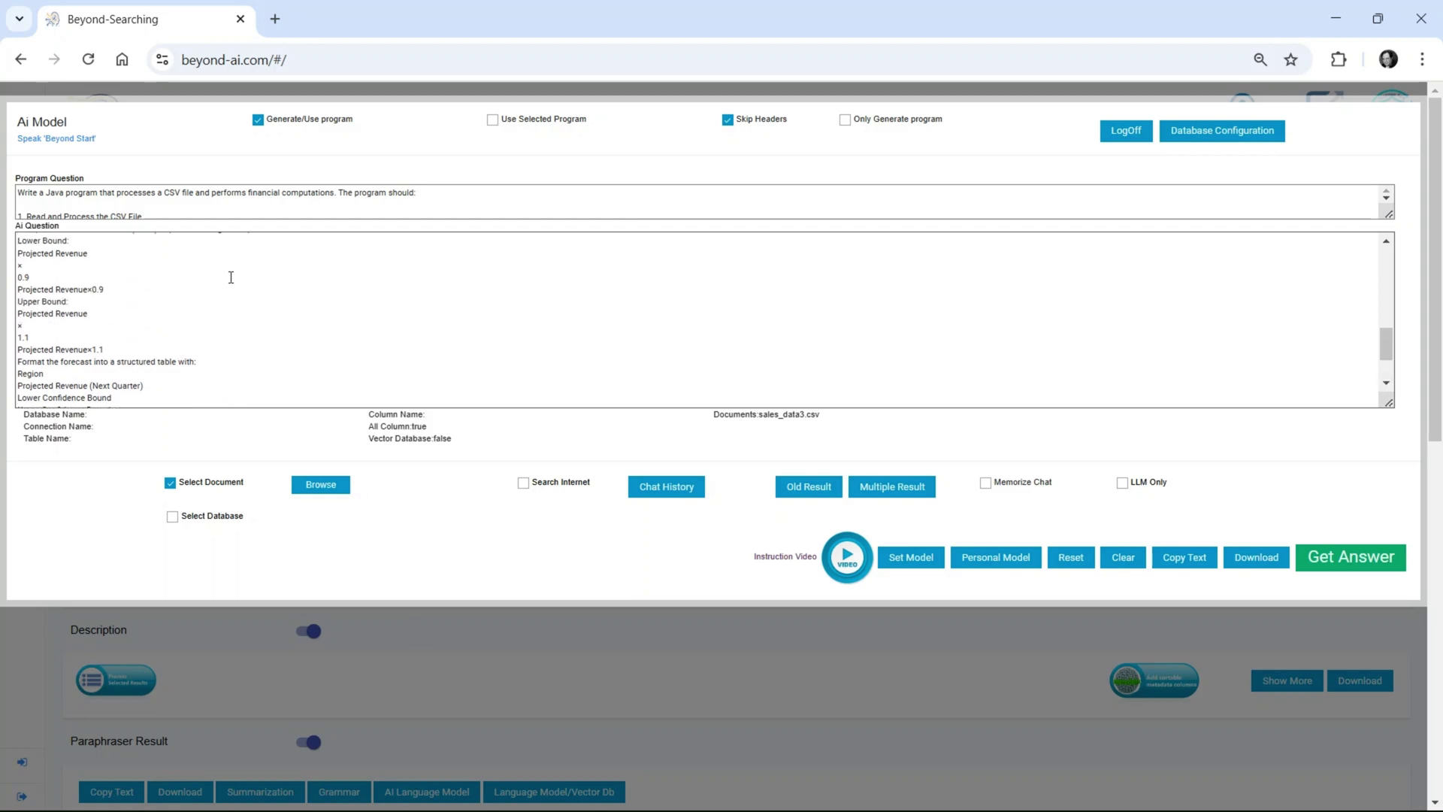
scroll(230, 277, up, 3)
scroll(230, 277, up, 3)
scroll(231, 277, up, 3)
scroll(230, 278, up, 3)
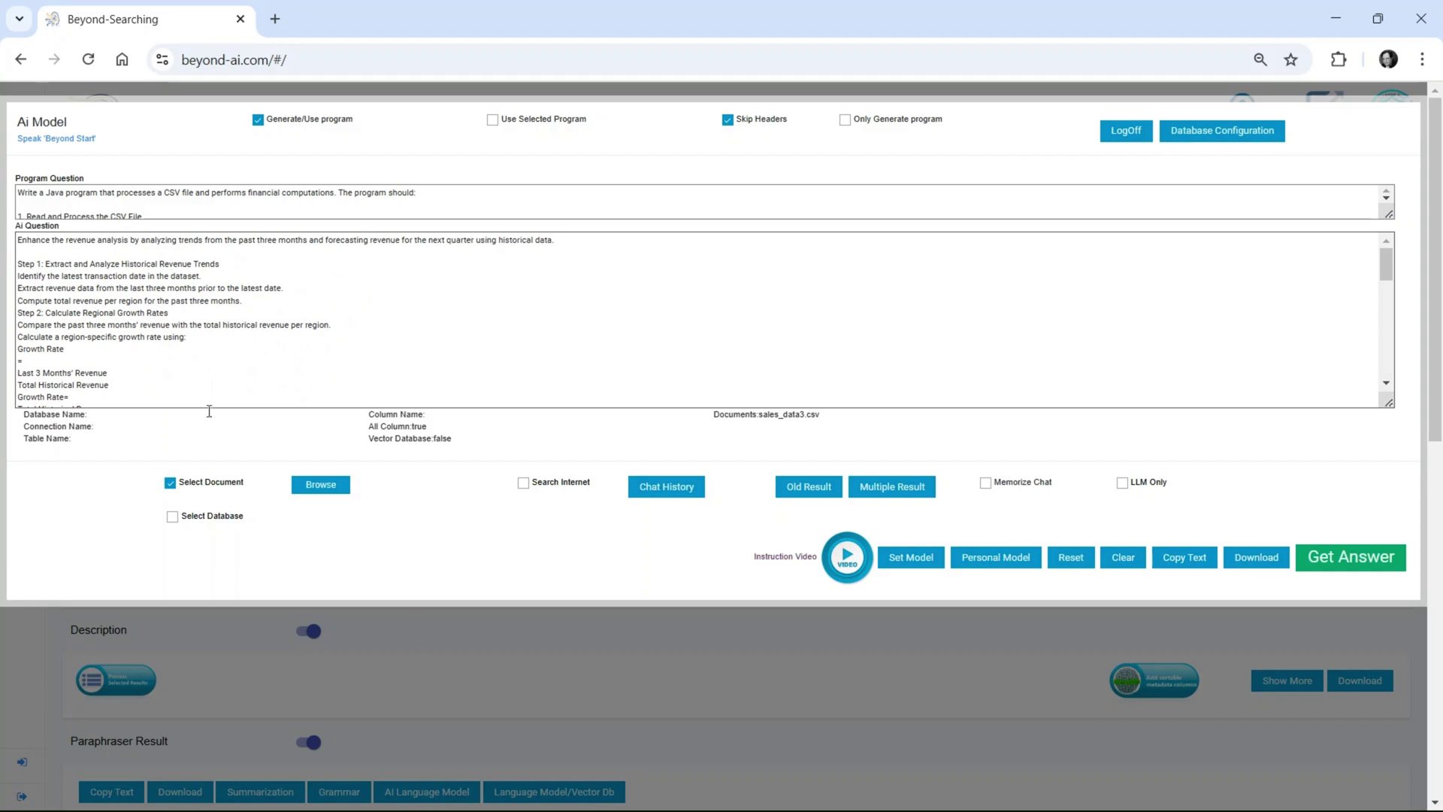
- Upload sales_data3 as the data document after previewing its contents
click(321, 485)
click(235, 338)
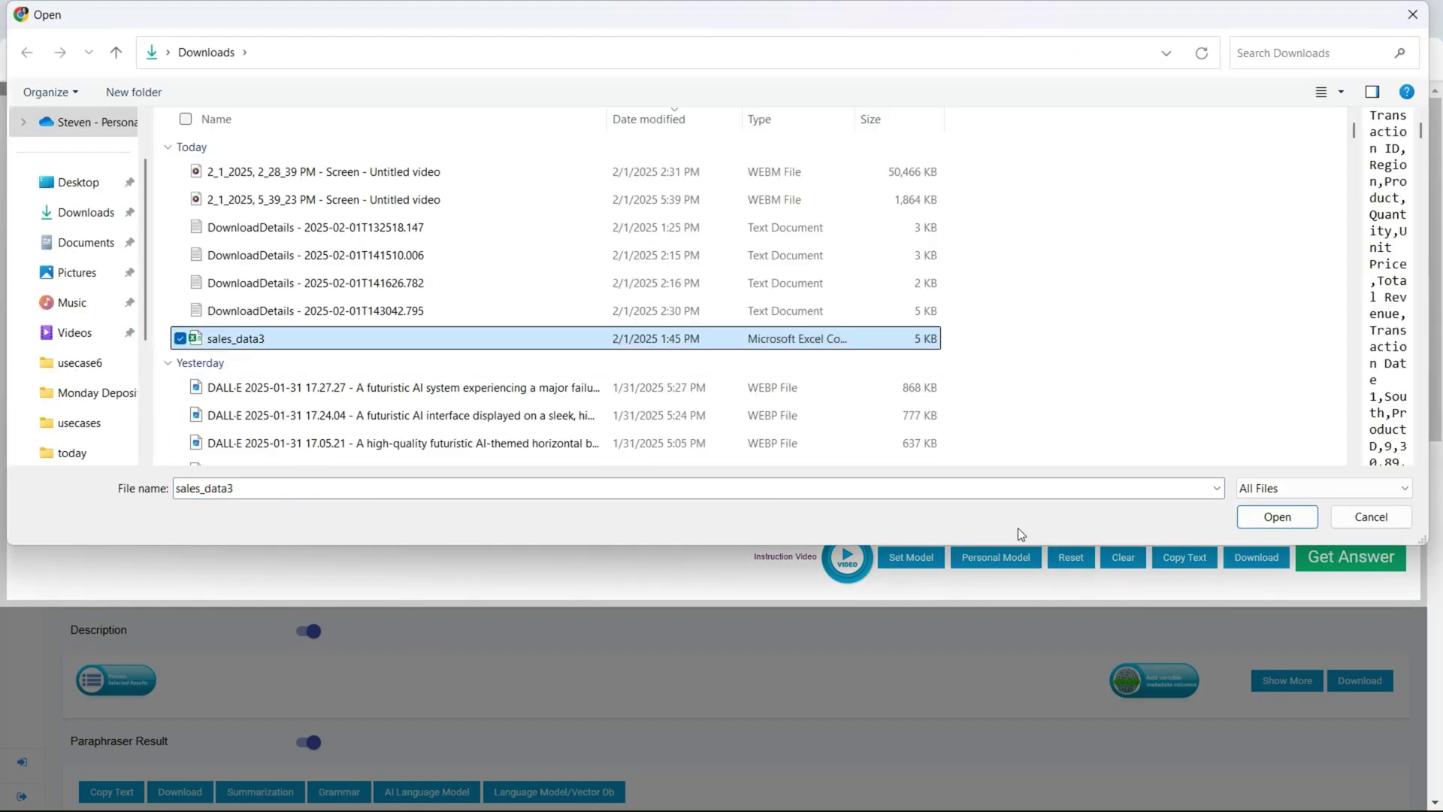
drag(1359, 383, 1069, 418)
key(Return)
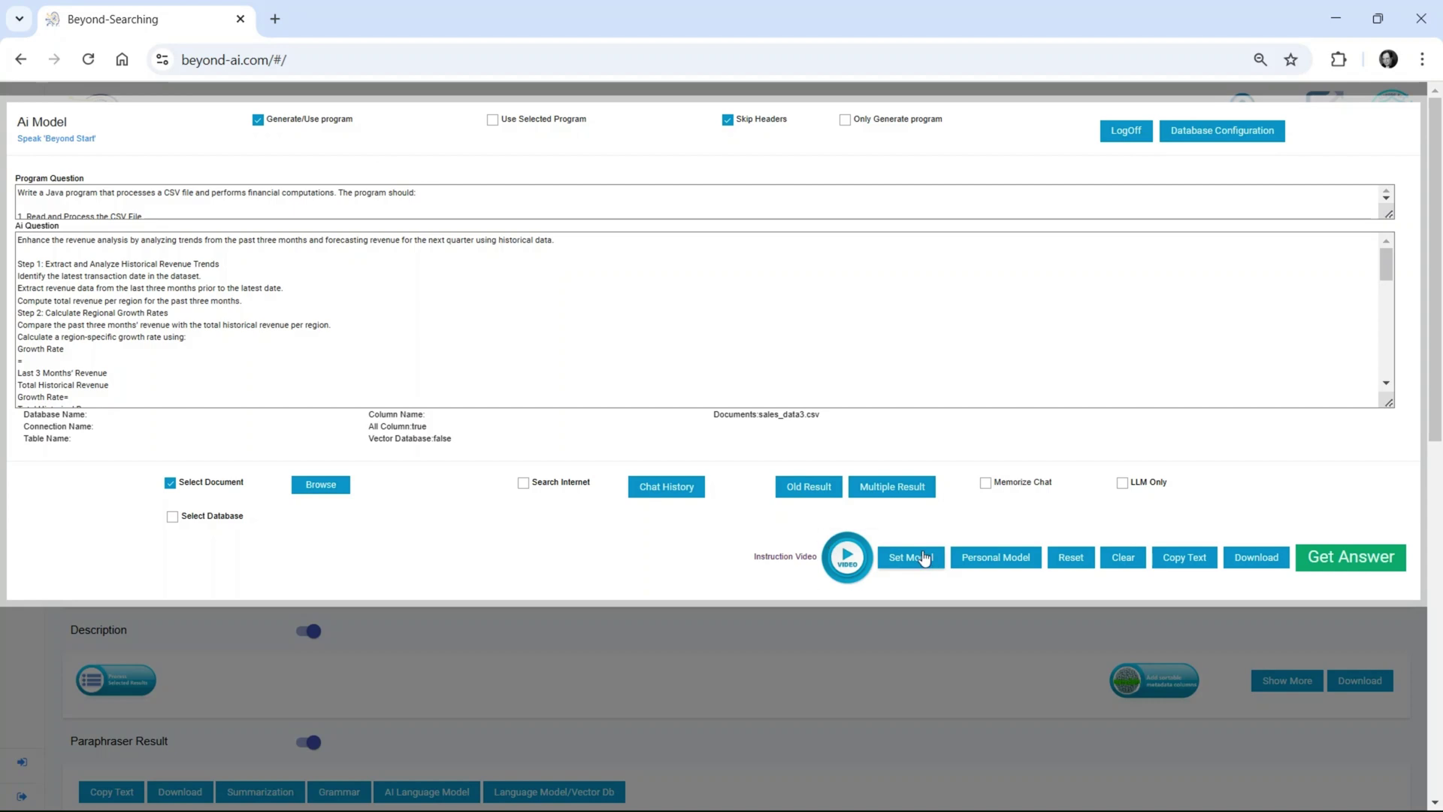
- Set the language model to llama3.3 with 8192 tokens
click(911, 558)
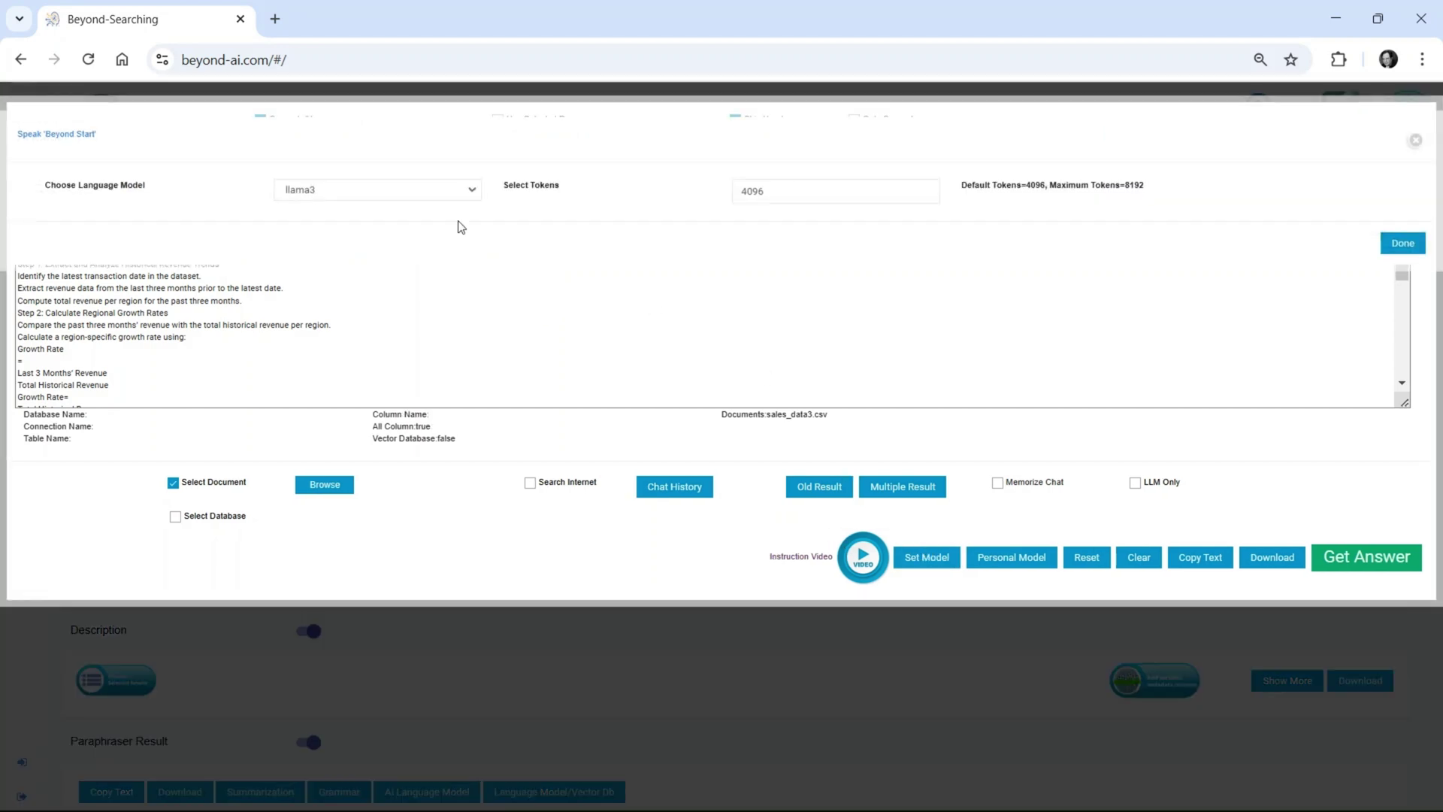
click(472, 193)
click(415, 236)
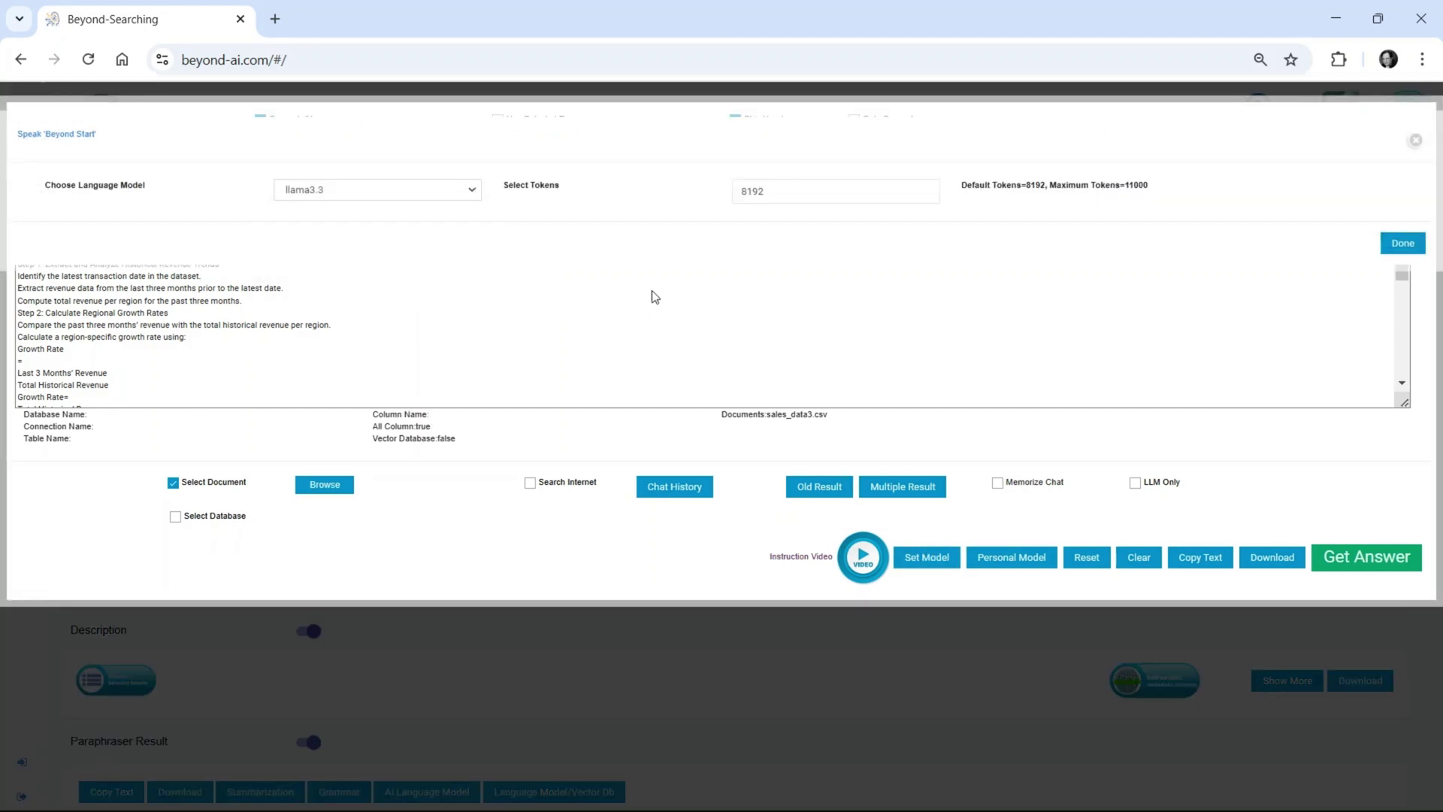
click(1404, 242)
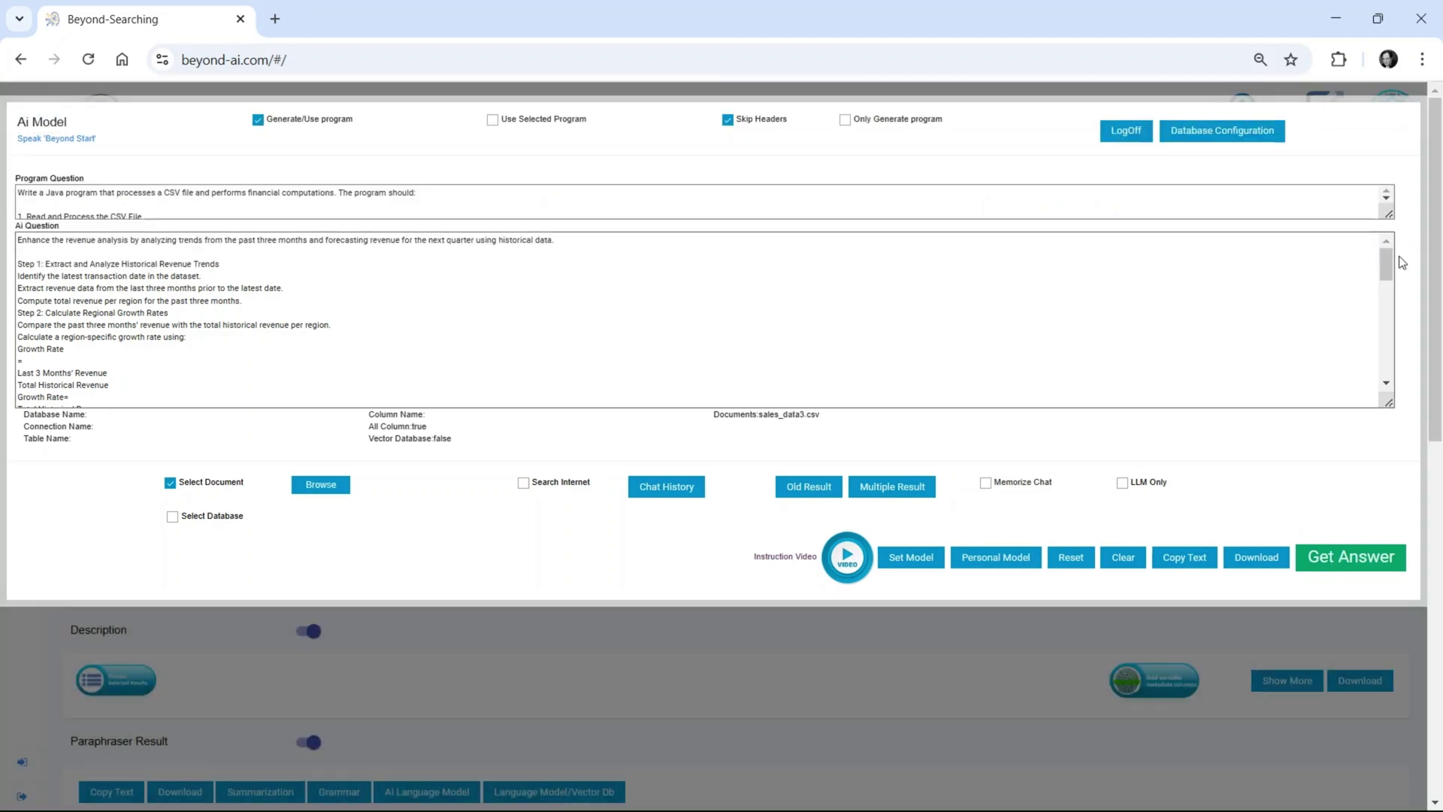
- Run the forecast and follow the Combined LLM Result to the regional table and CSV rows
click(1347, 561)
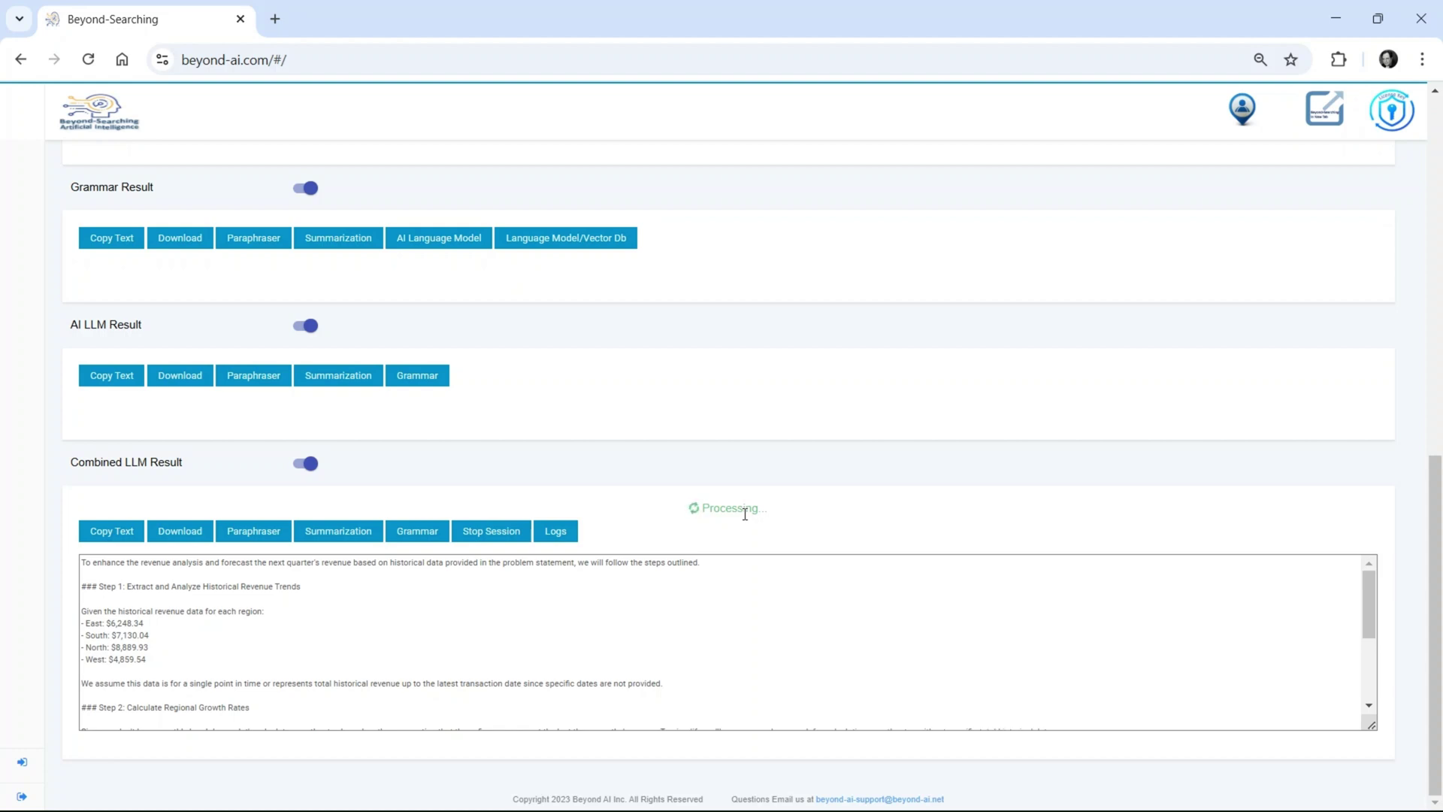
scroll(1331, 631, down, 3)
scroll(1308, 643, down, 2)
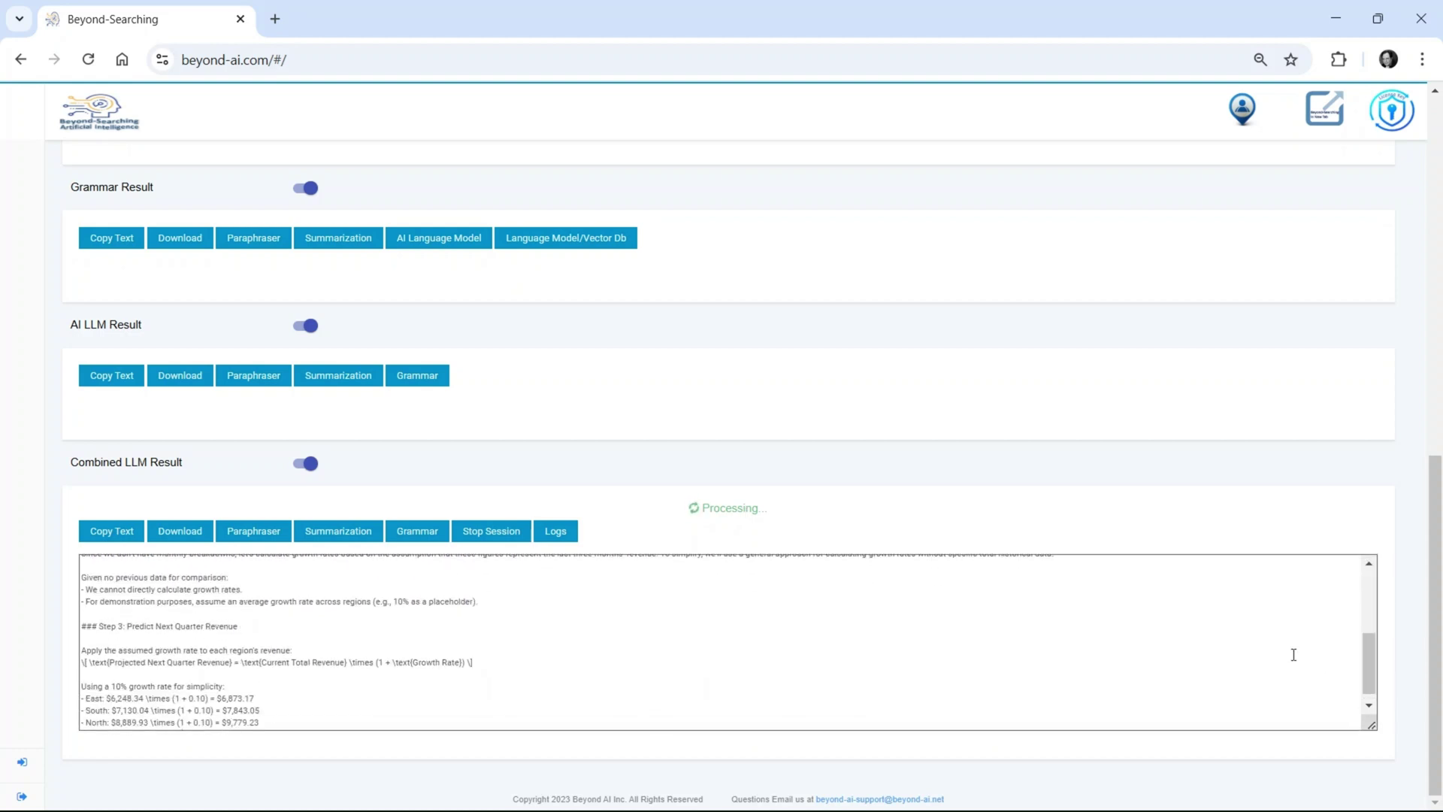
scroll(1369, 658, down, 1)
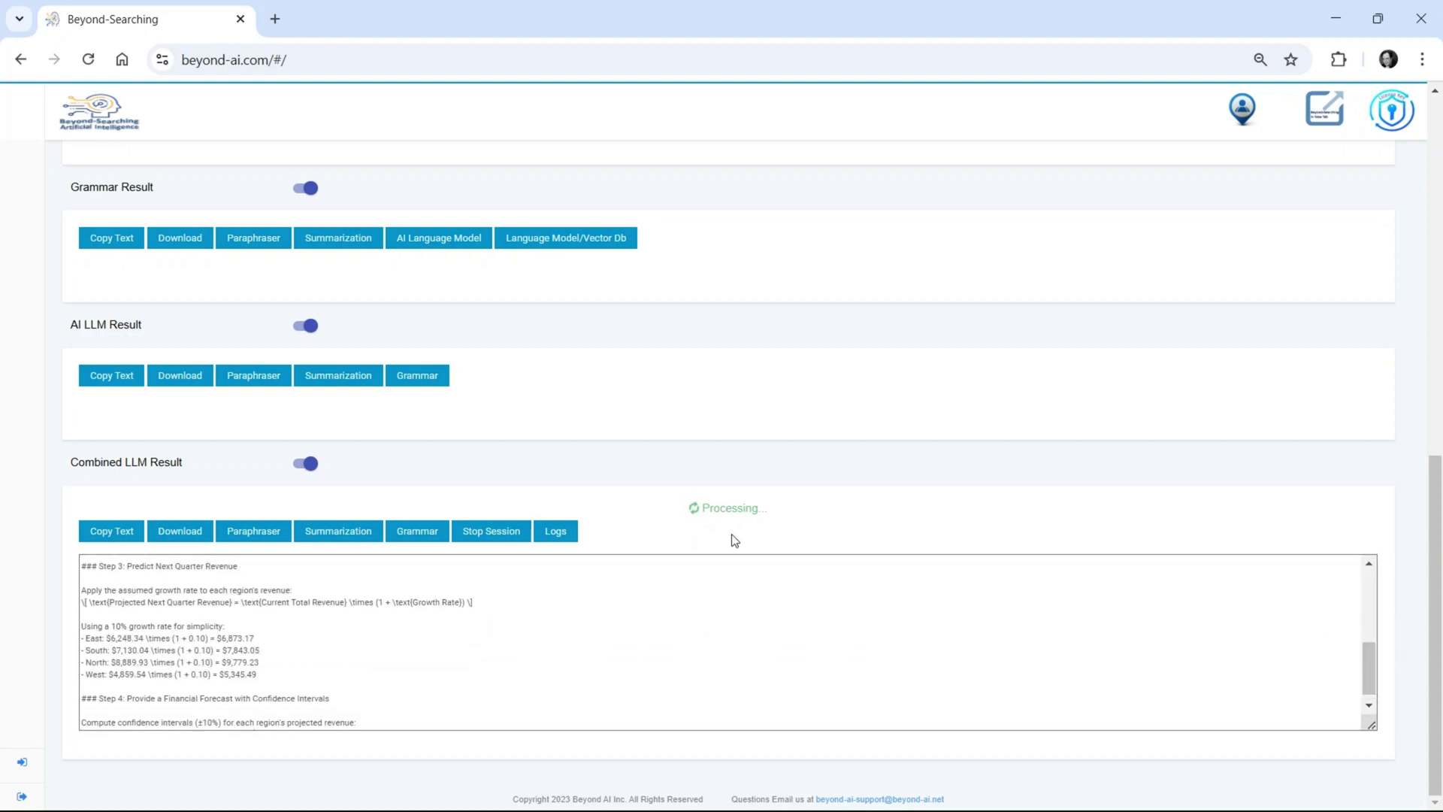
click(1369, 706)
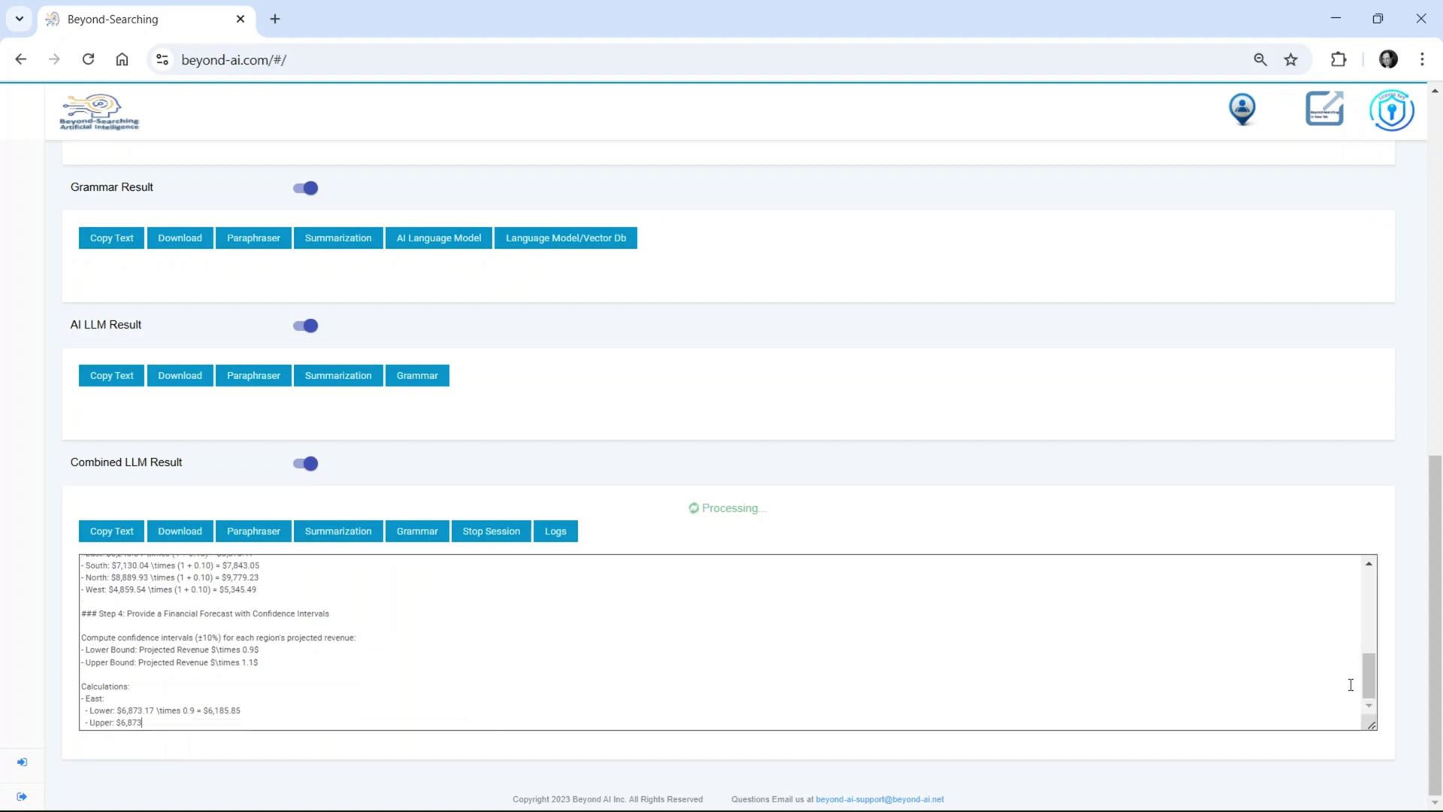
click(1368, 706)
click(1370, 706)
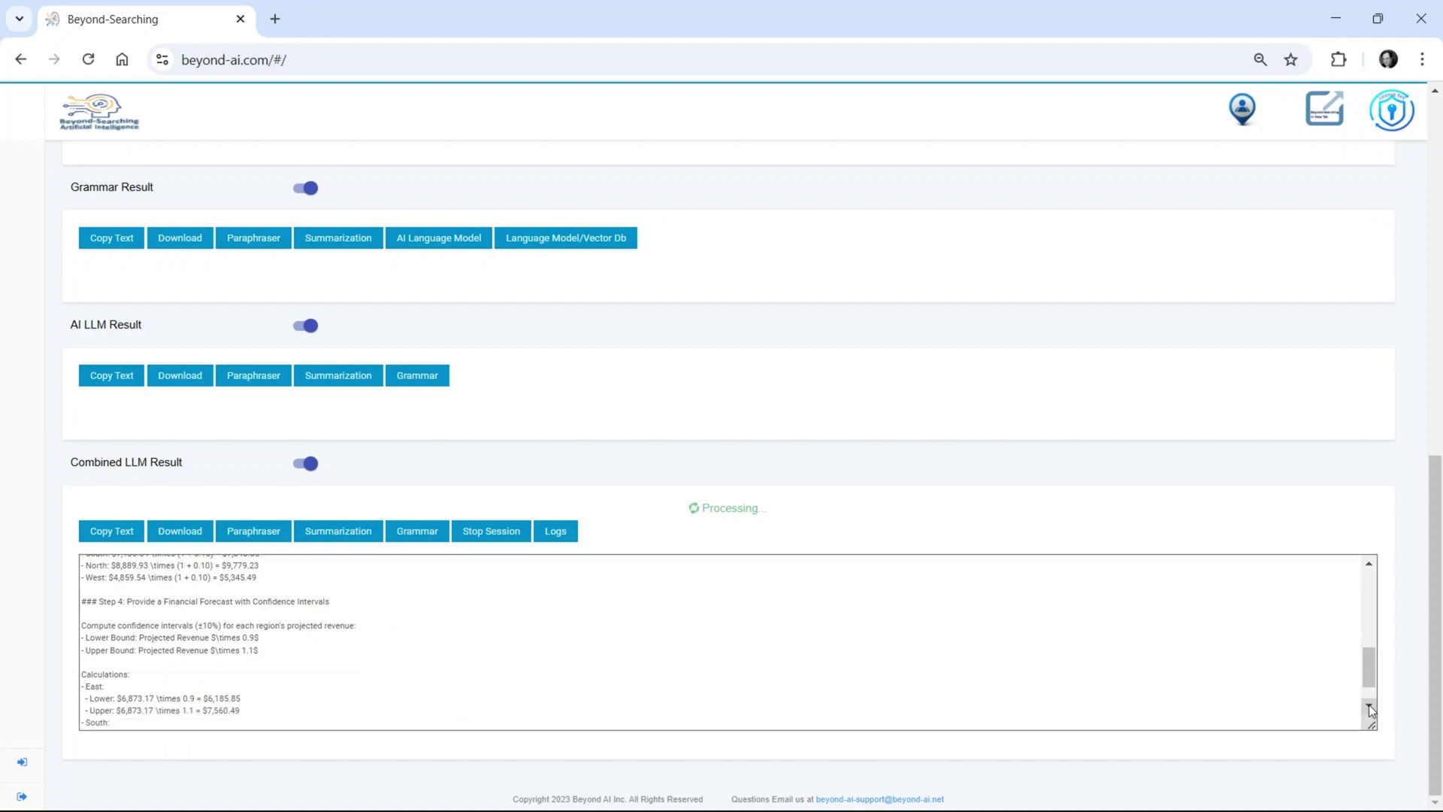
click(1371, 704)
click(1371, 706)
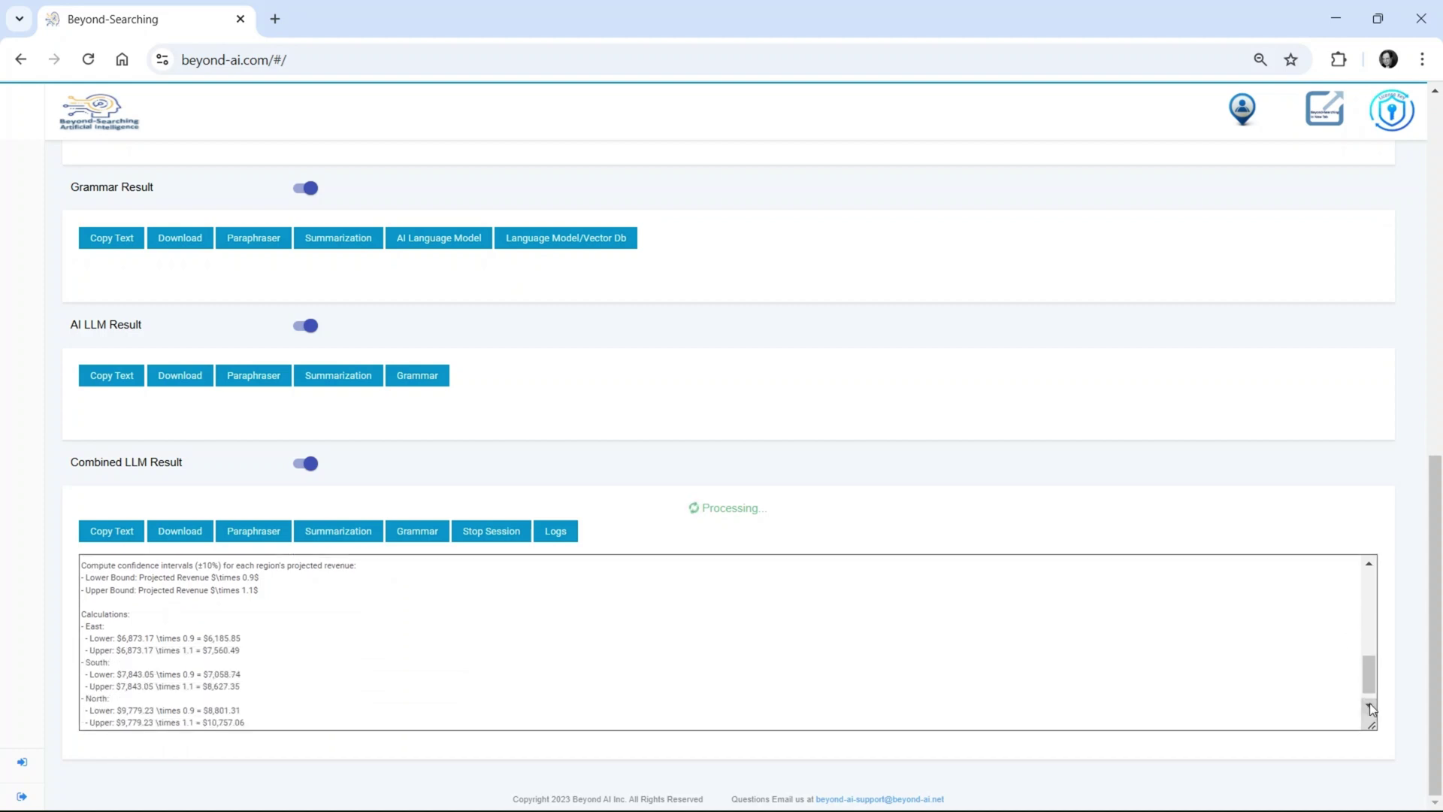
click(1370, 706)
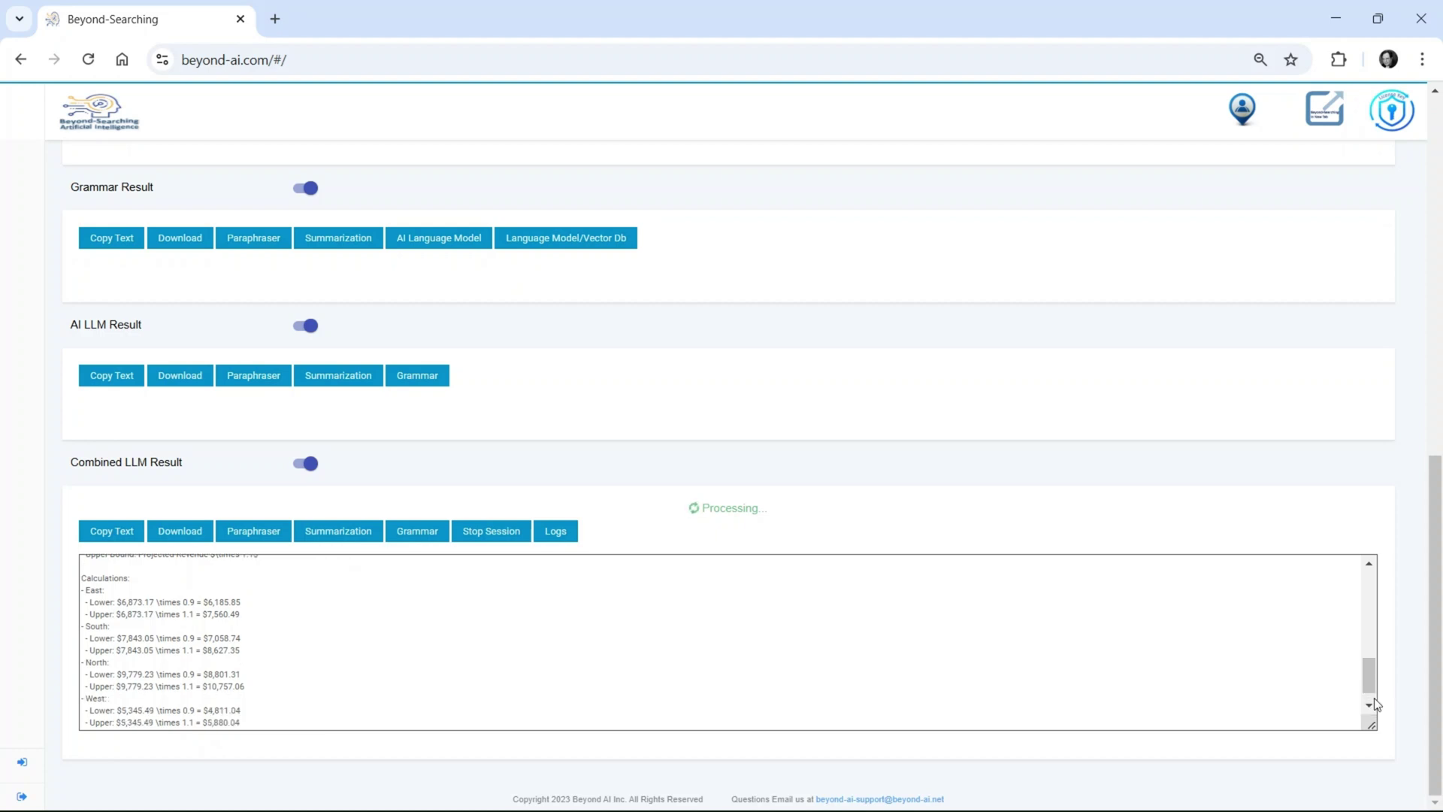
click(1370, 706)
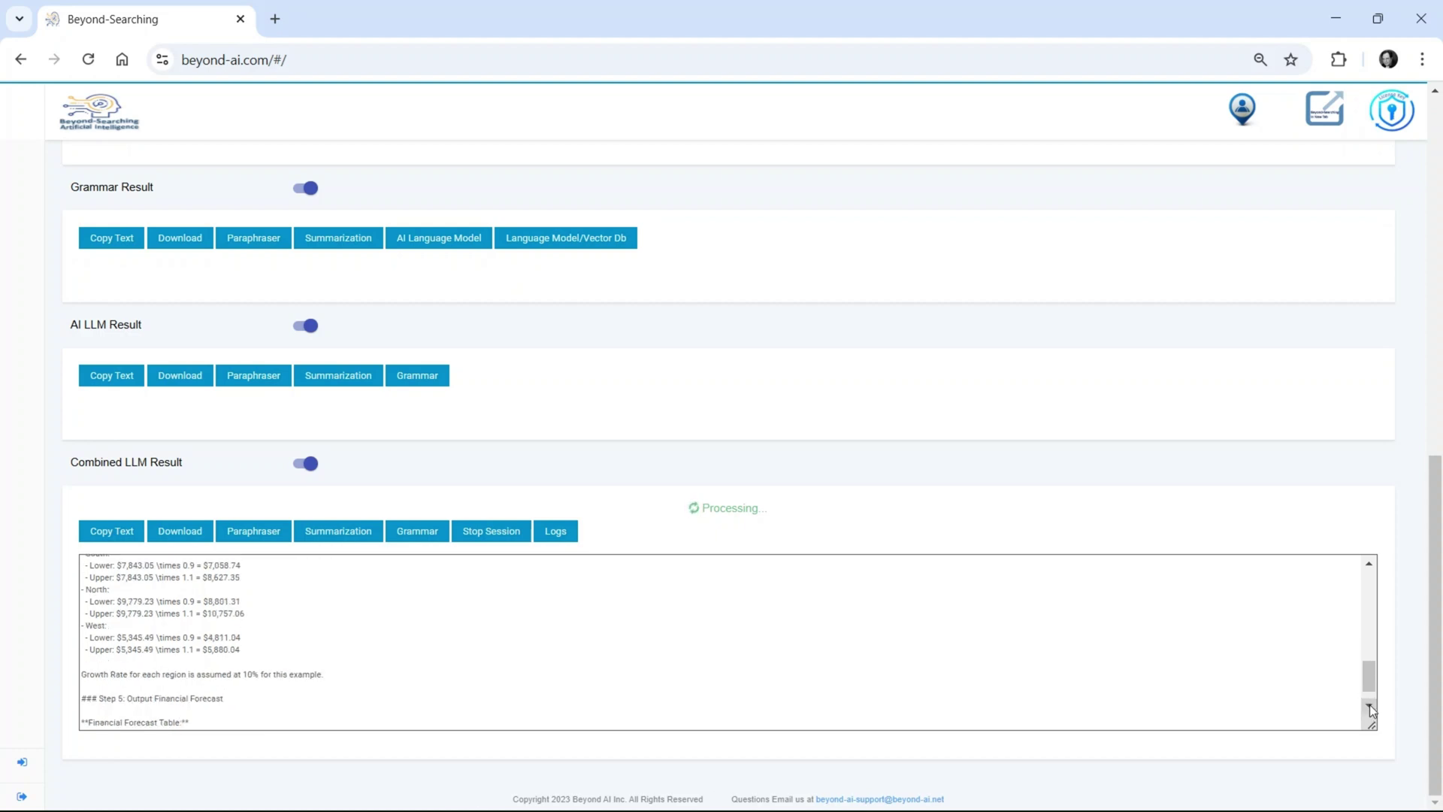
click(1371, 705)
click(1369, 704)
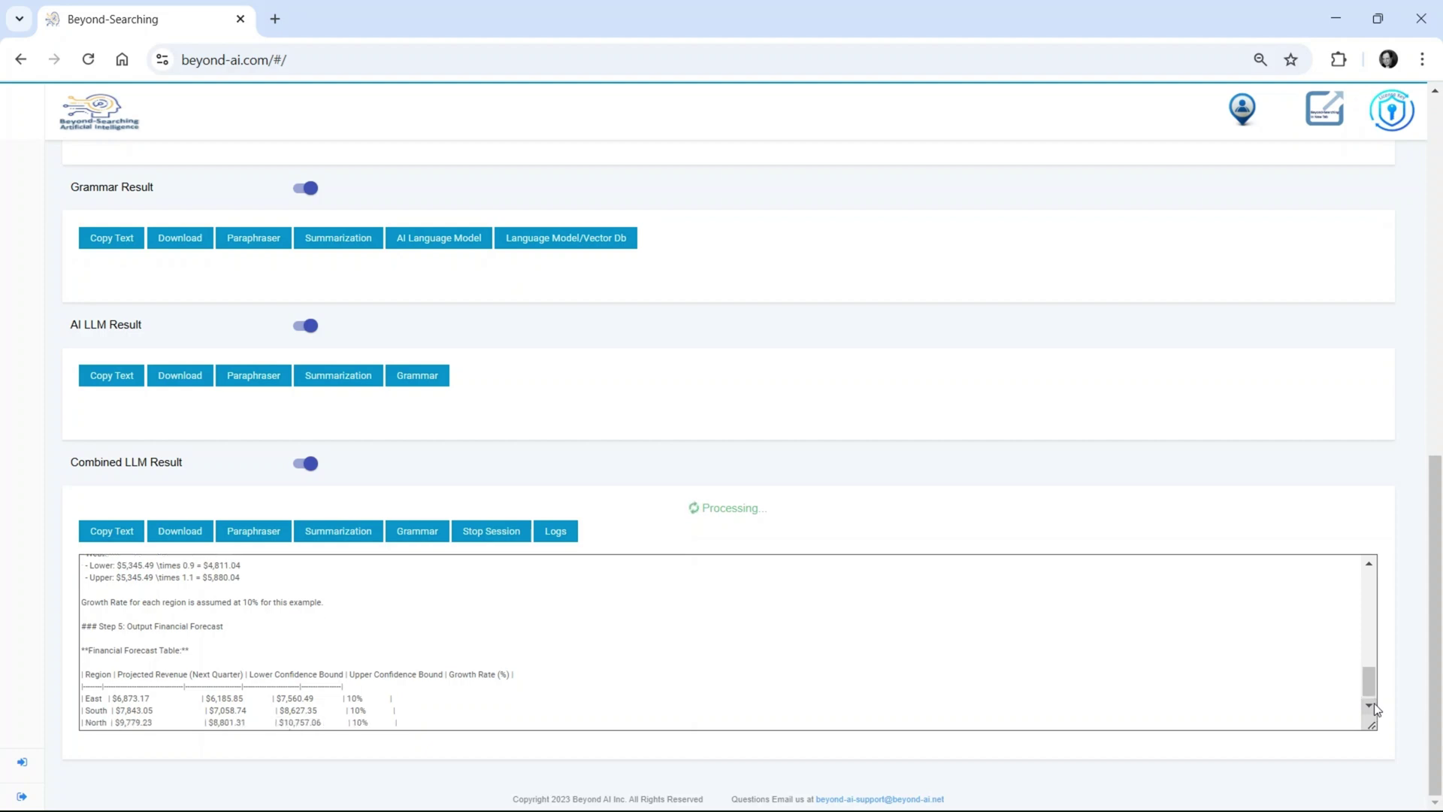
click(1371, 705)
click(1370, 705)
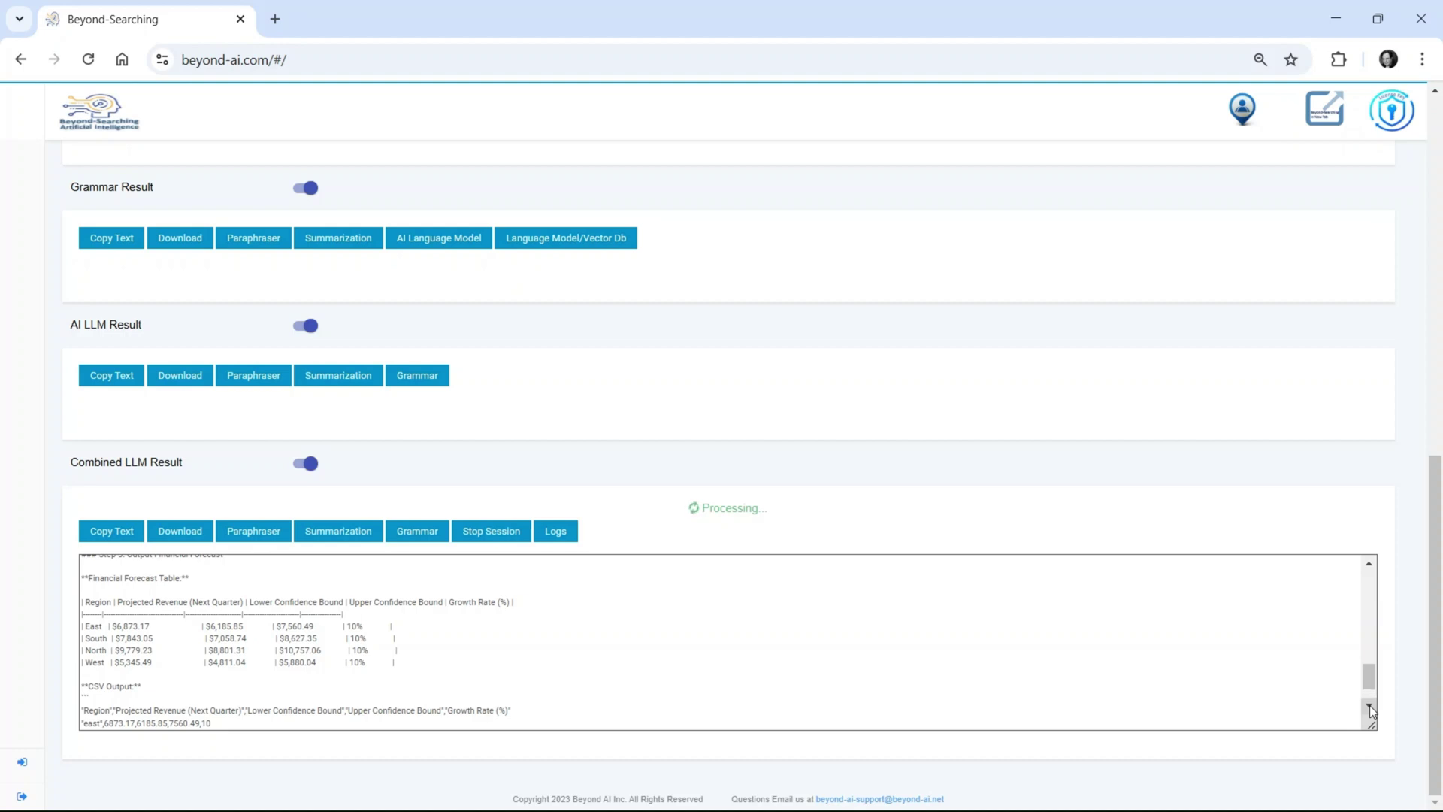
click(1371, 705)
click(1371, 705)
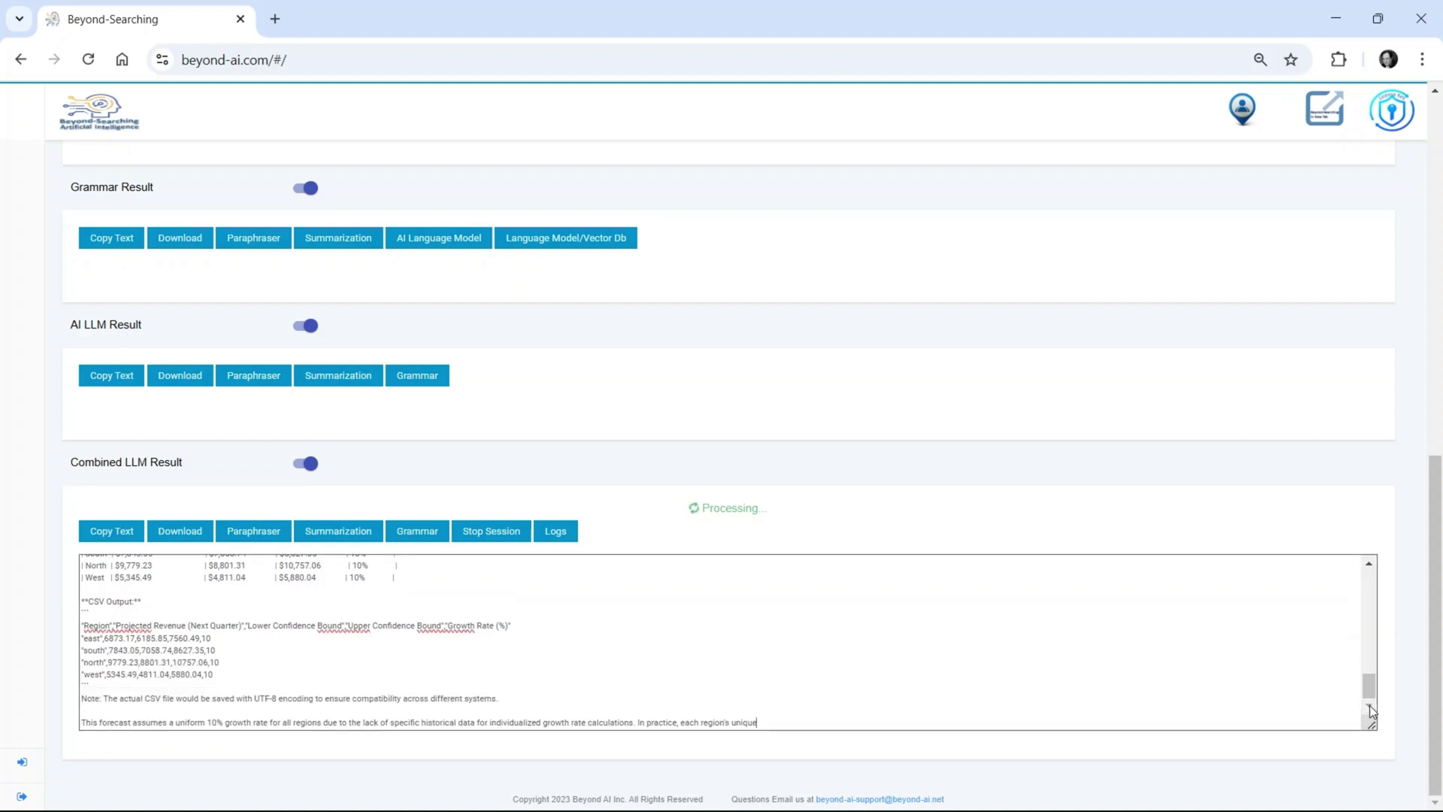
click(179, 531)
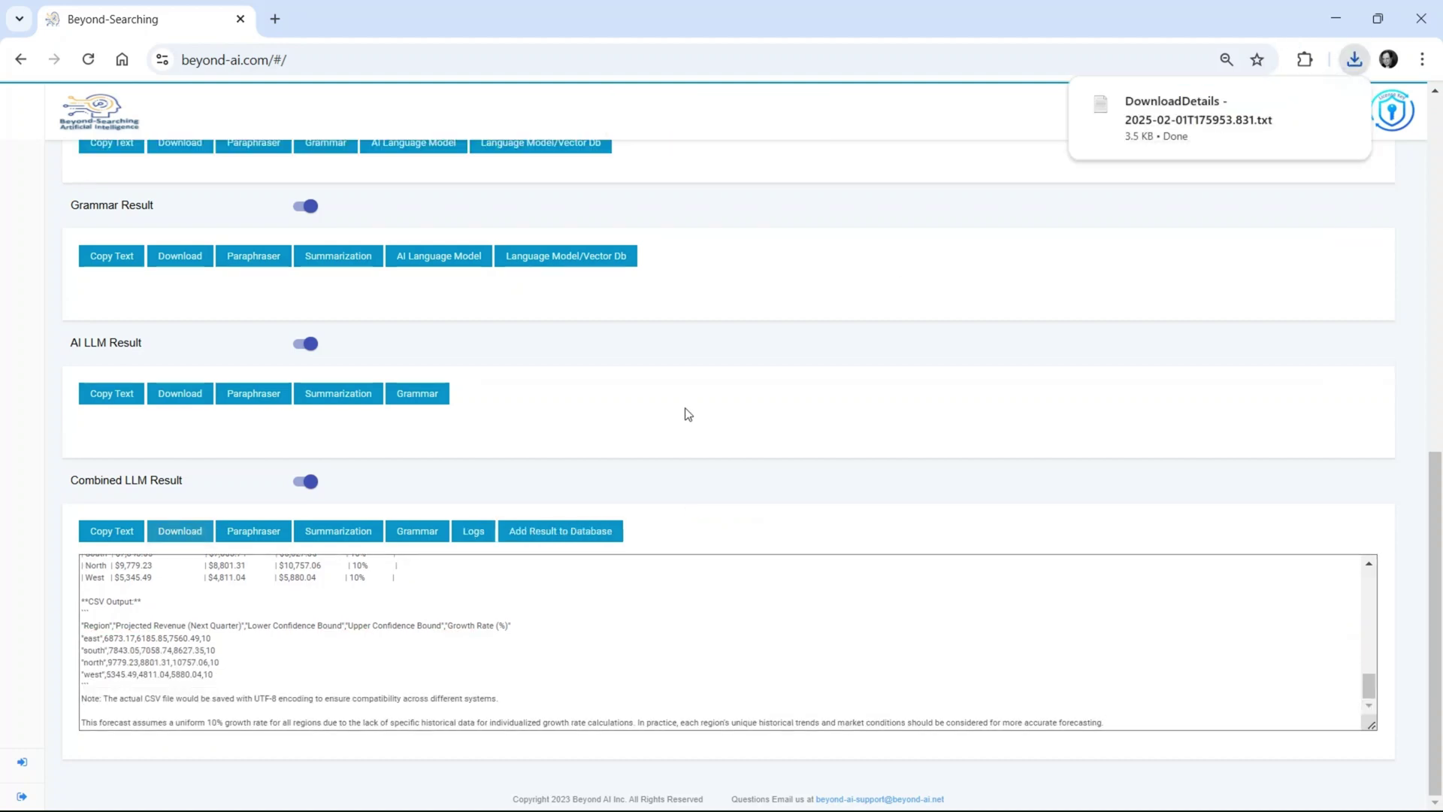
click(1186, 119)
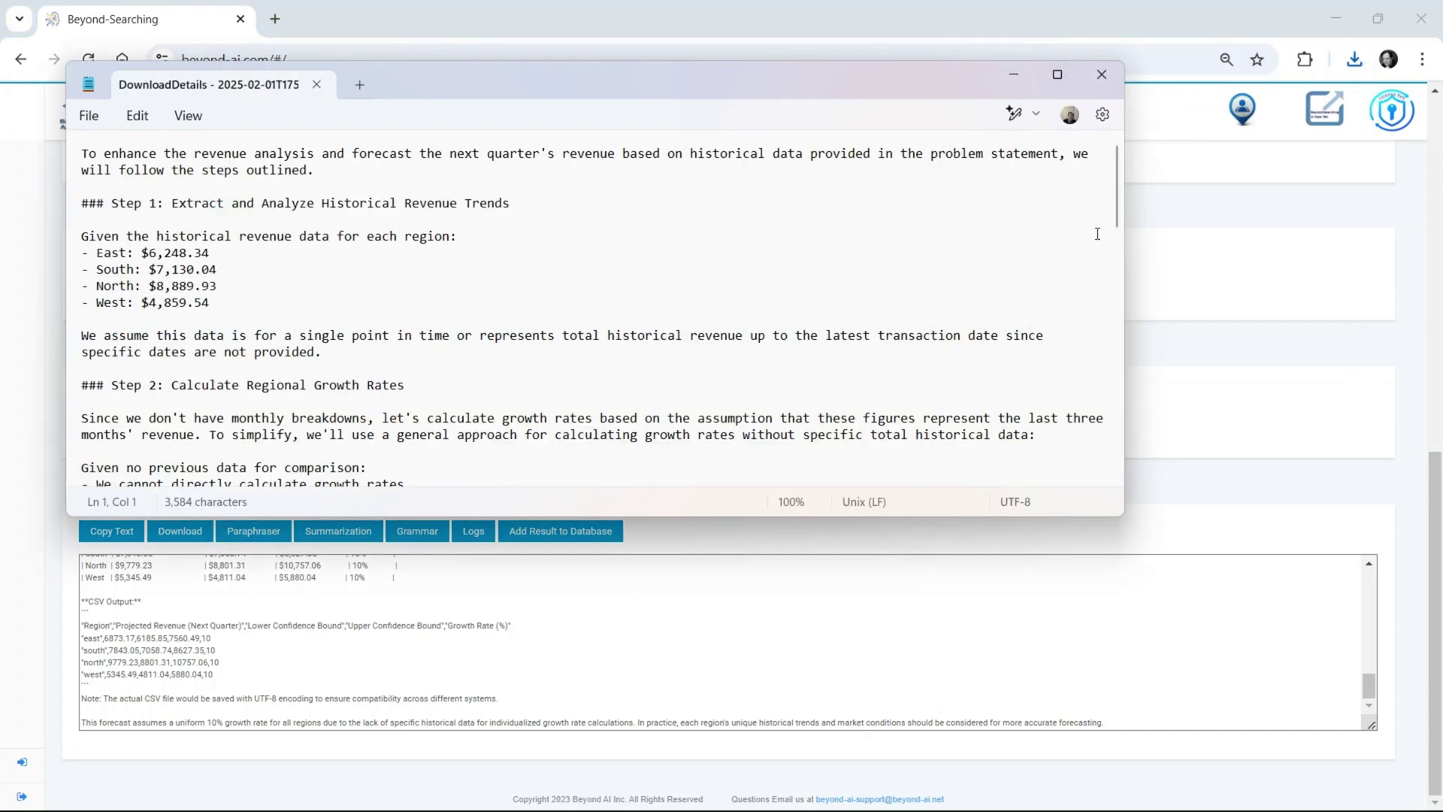
mouse_move(1117, 177)
mouse_down()
mouse_move(1117, 443)
mouse_move(1116, 147)
mouse_up()
- Review the forecast run's logs, then open the Business AI model form with Generate/Use program on
click(1101, 75)
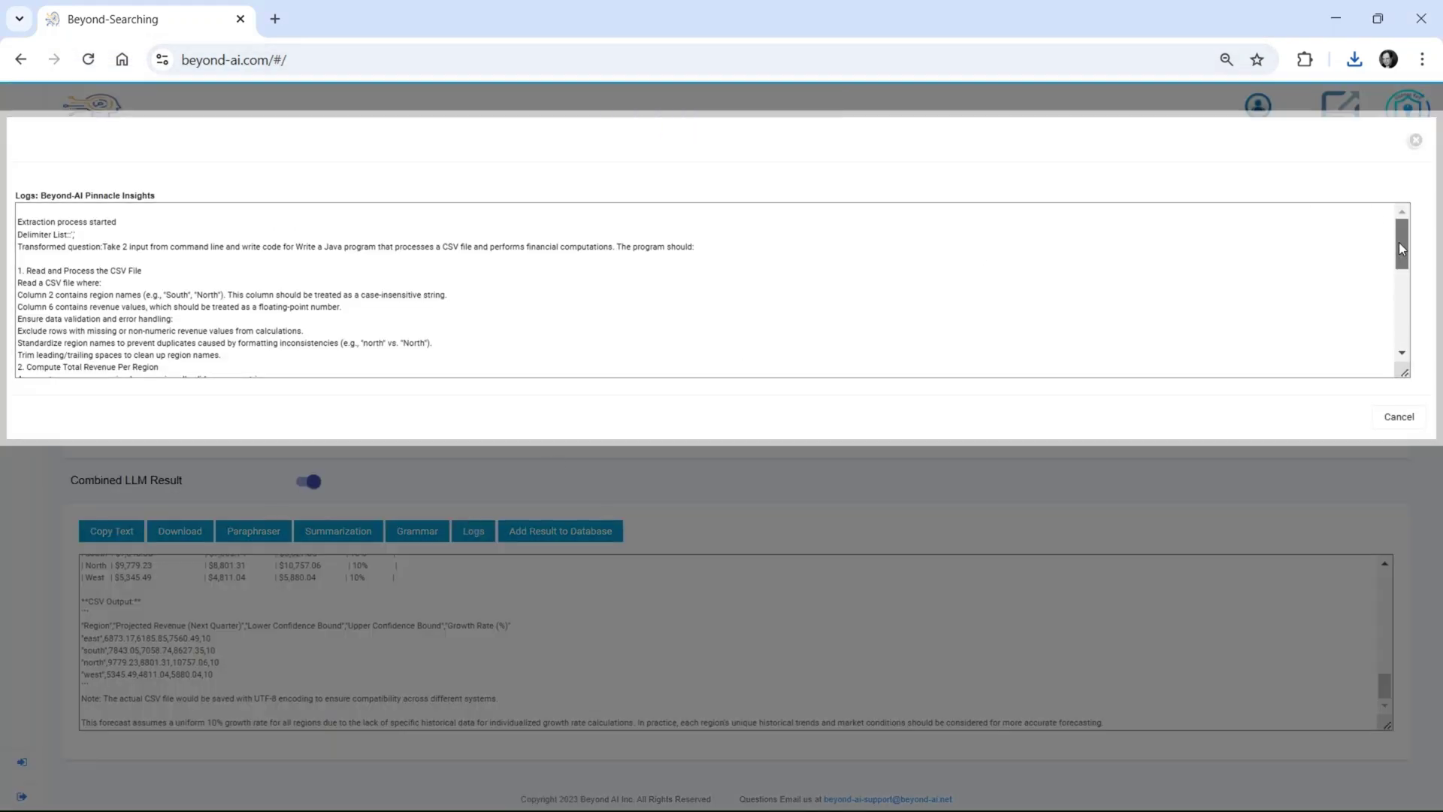
drag(1400, 243, 1402, 348)
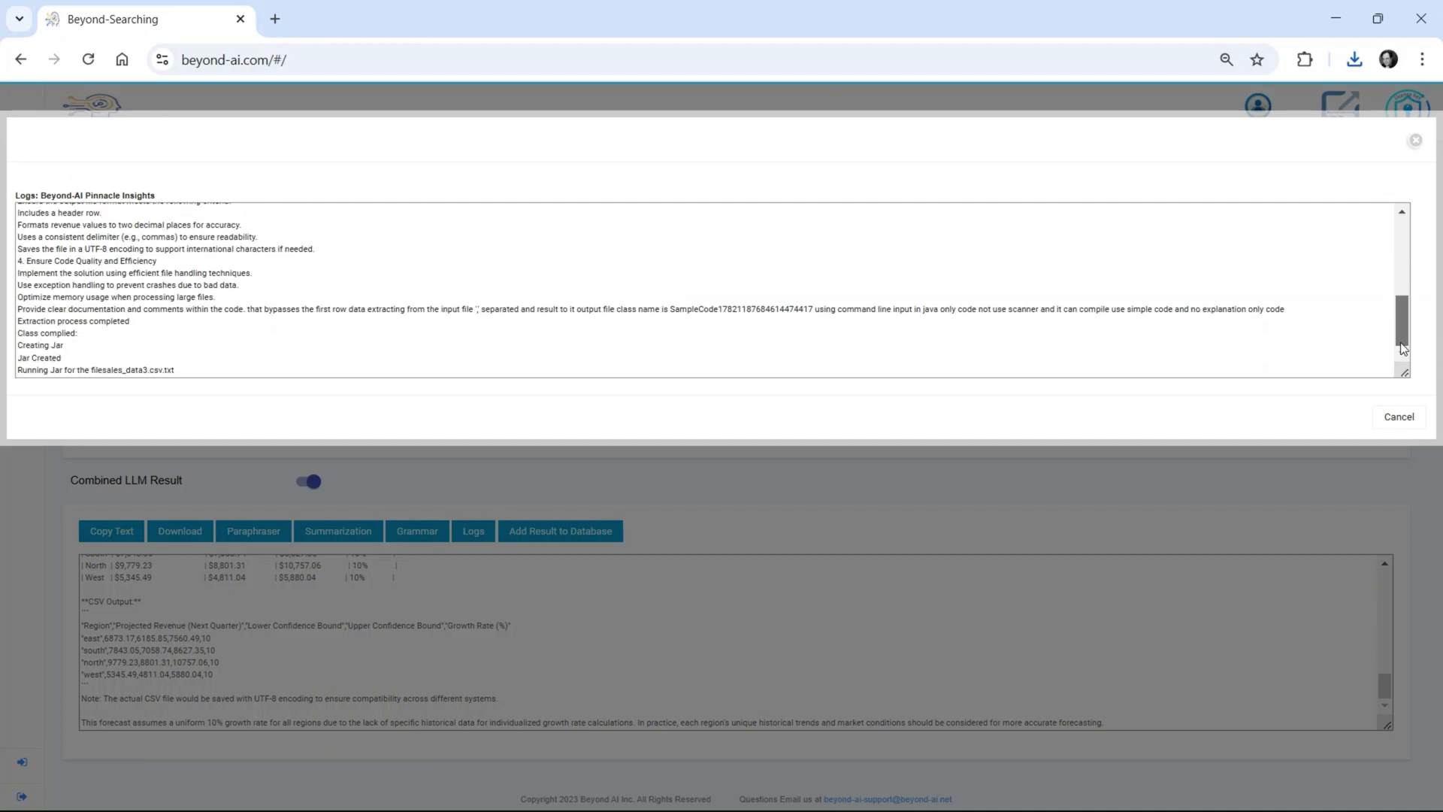
drag(1404, 339, 1404, 220)
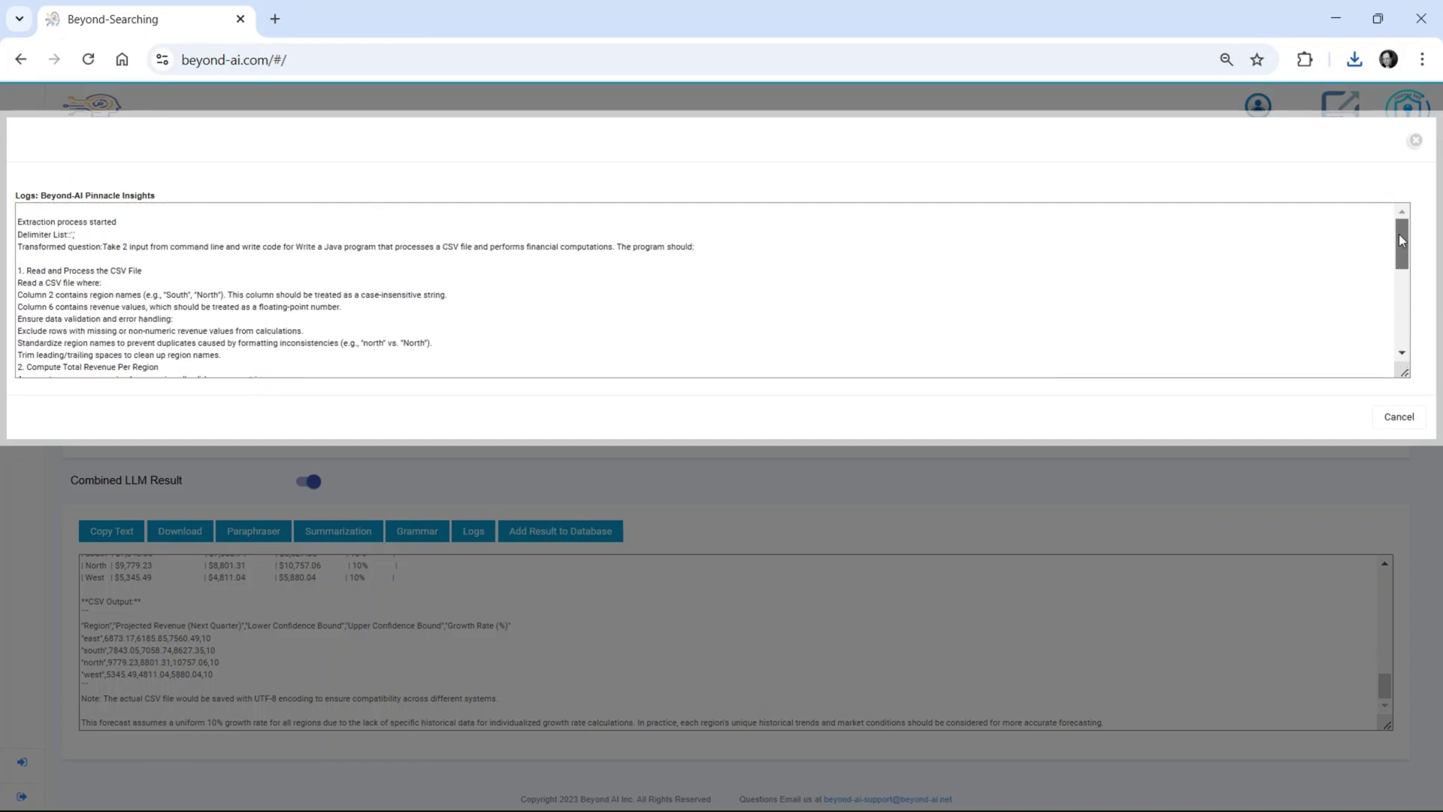
click(1416, 140)
drag(1434, 507, 1435, 124)
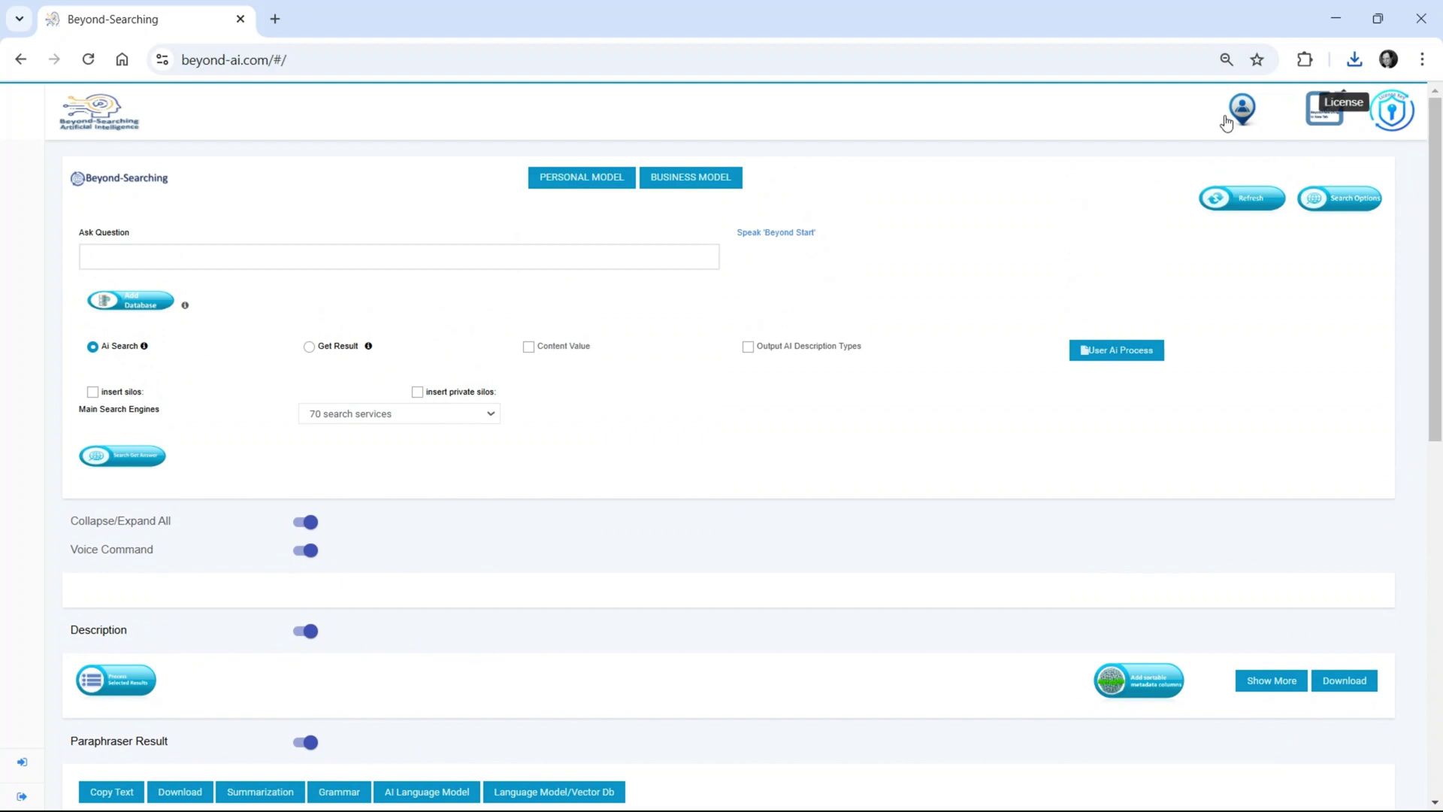
click(700, 178)
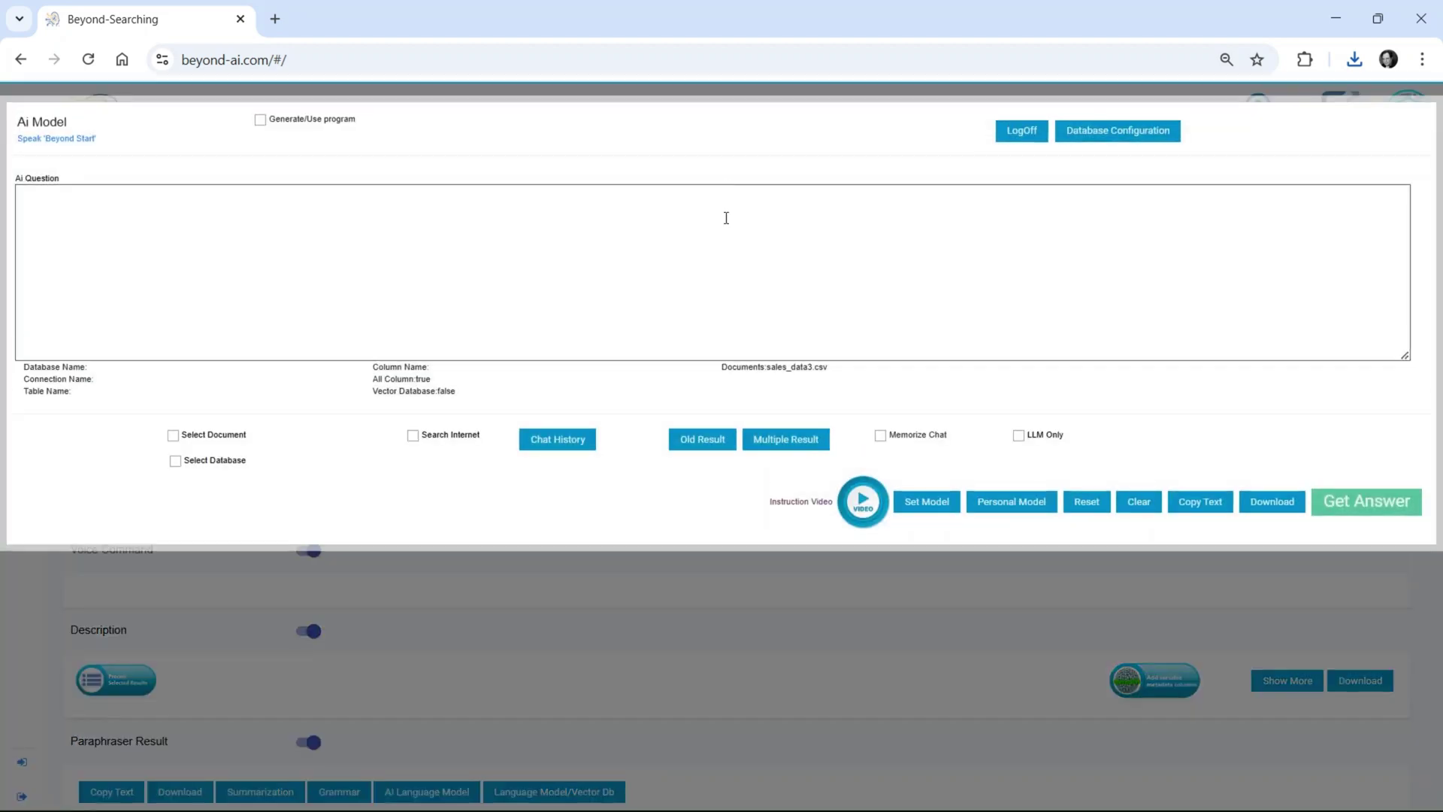
click(261, 121)
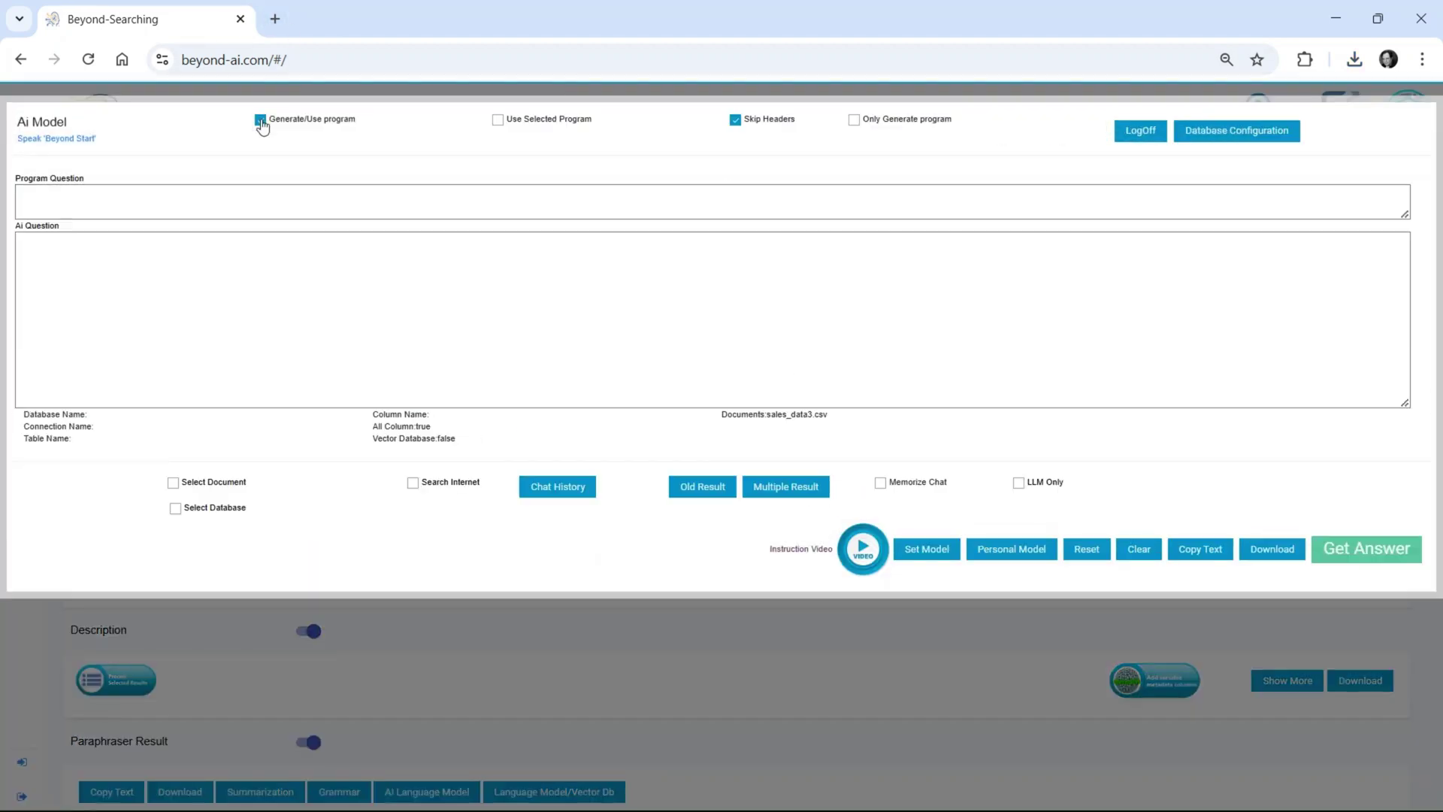
- Load saved programs from the database and view the Feb 1, 2025 5:42 PM program's code
click(498, 120)
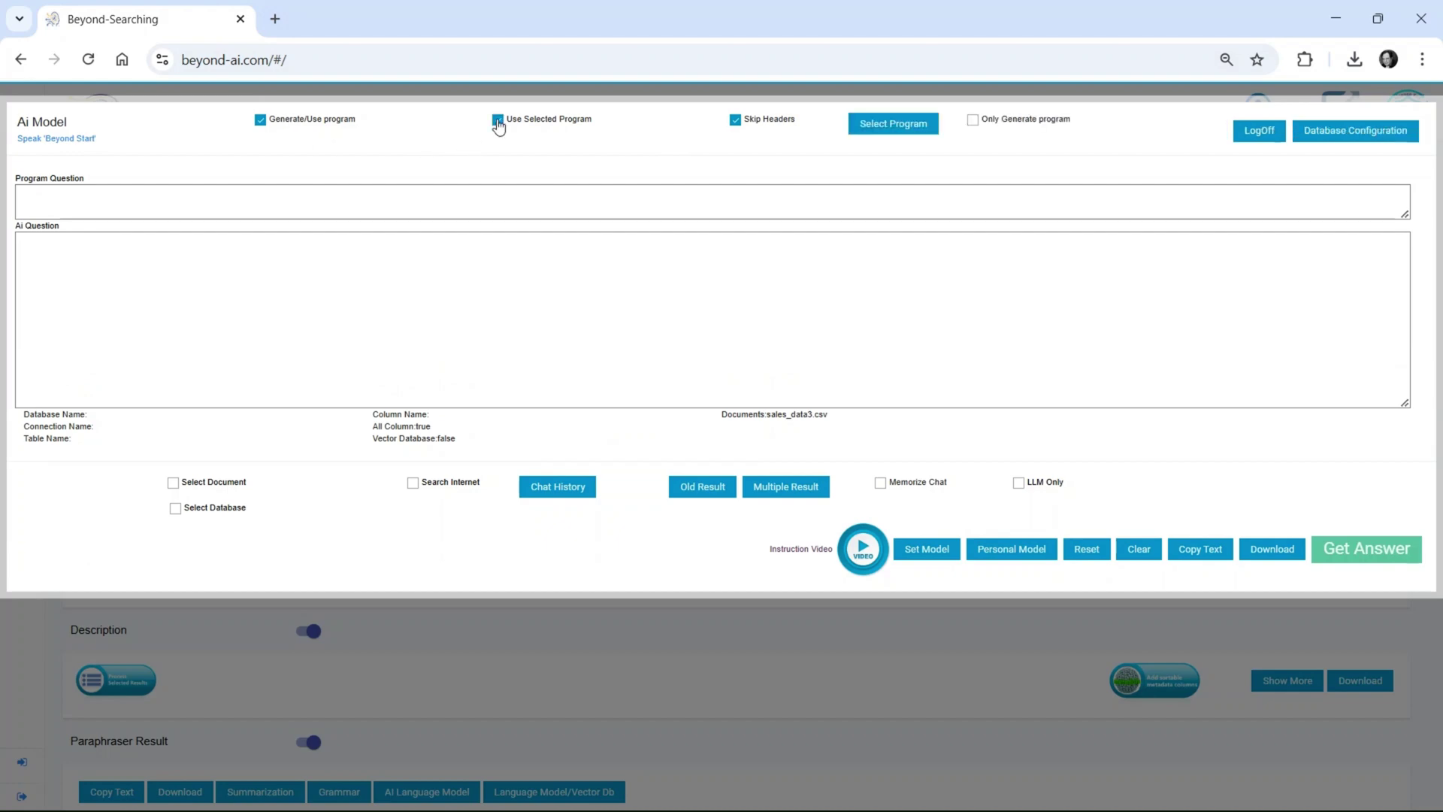
click(900, 137)
click(72, 189)
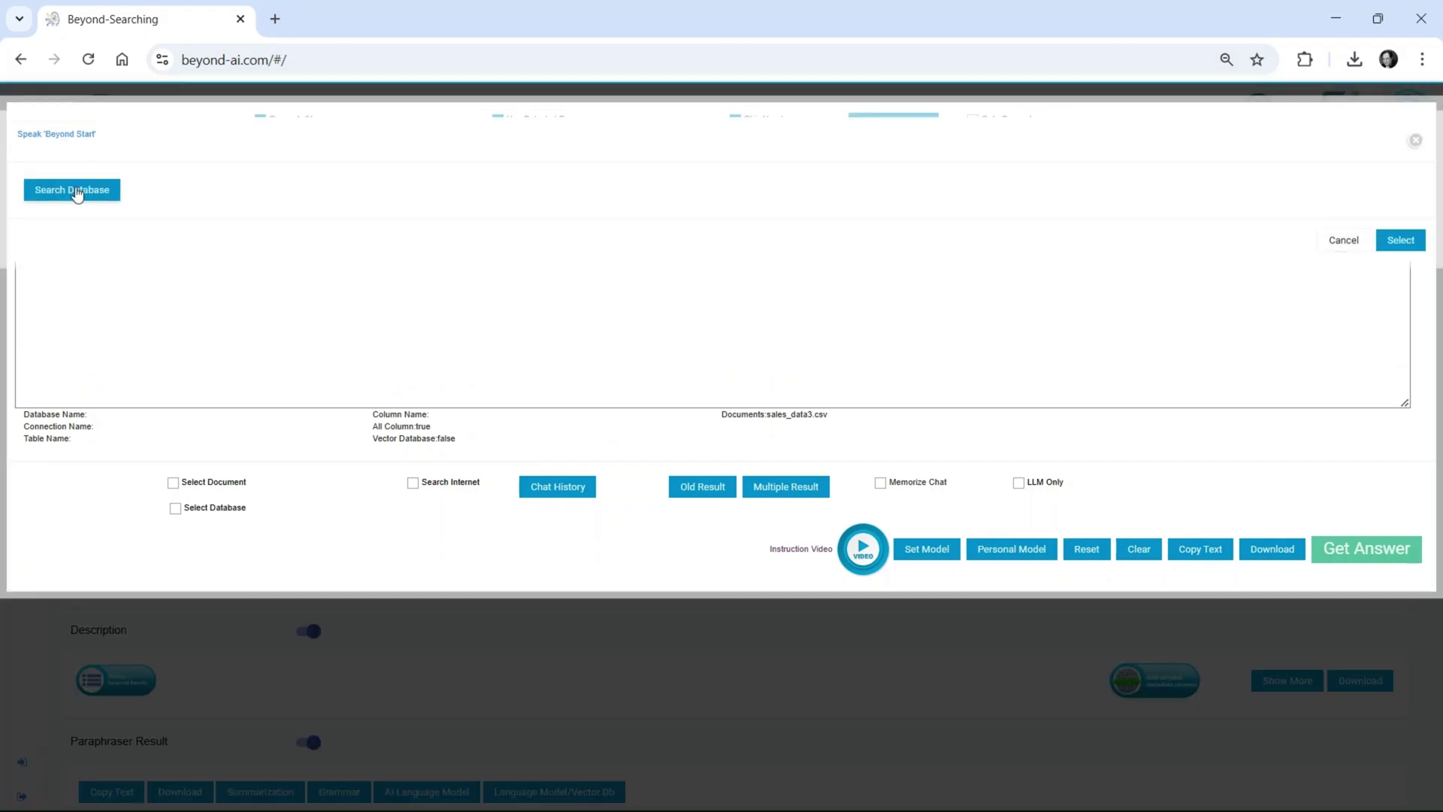
scroll(226, 451, down, 10)
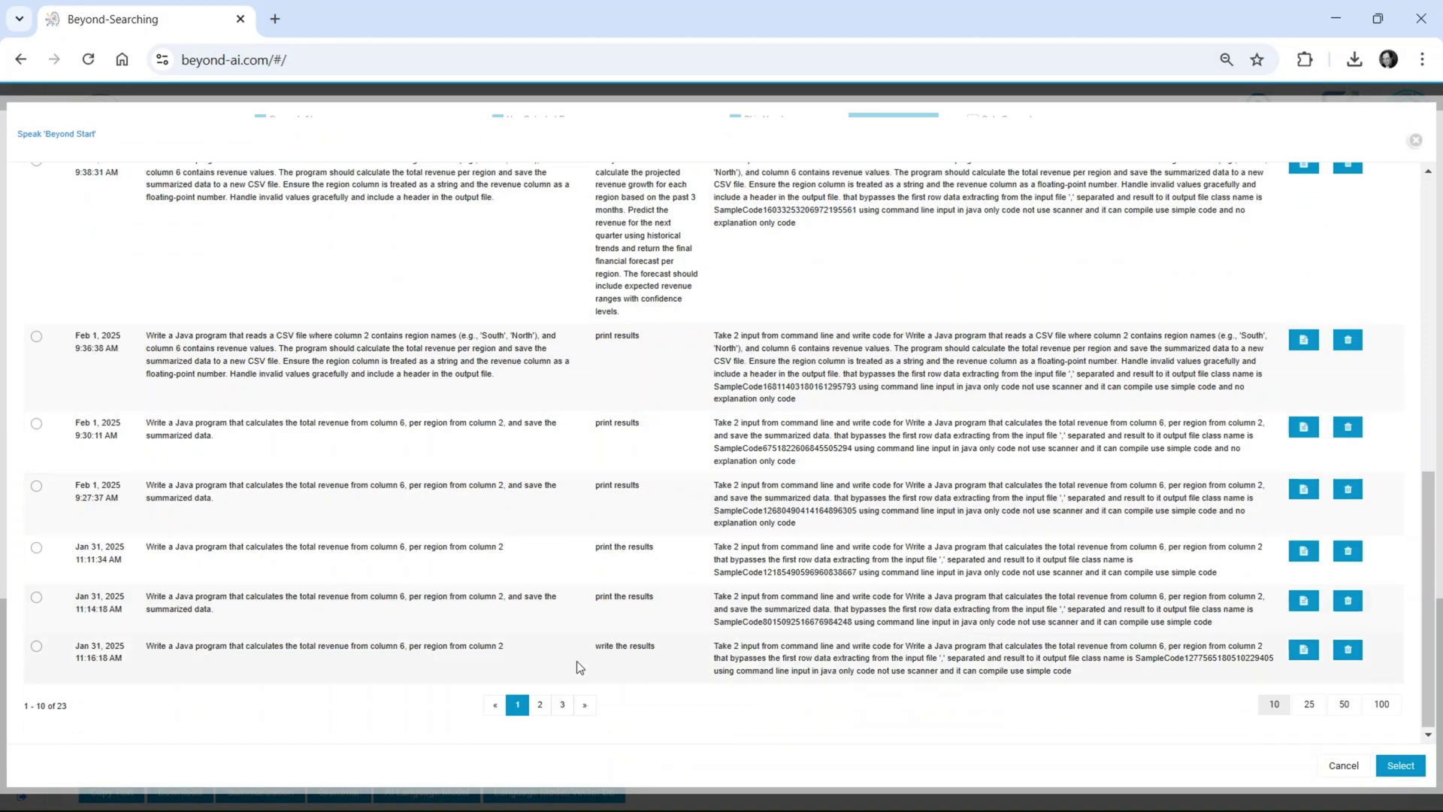
click(561, 704)
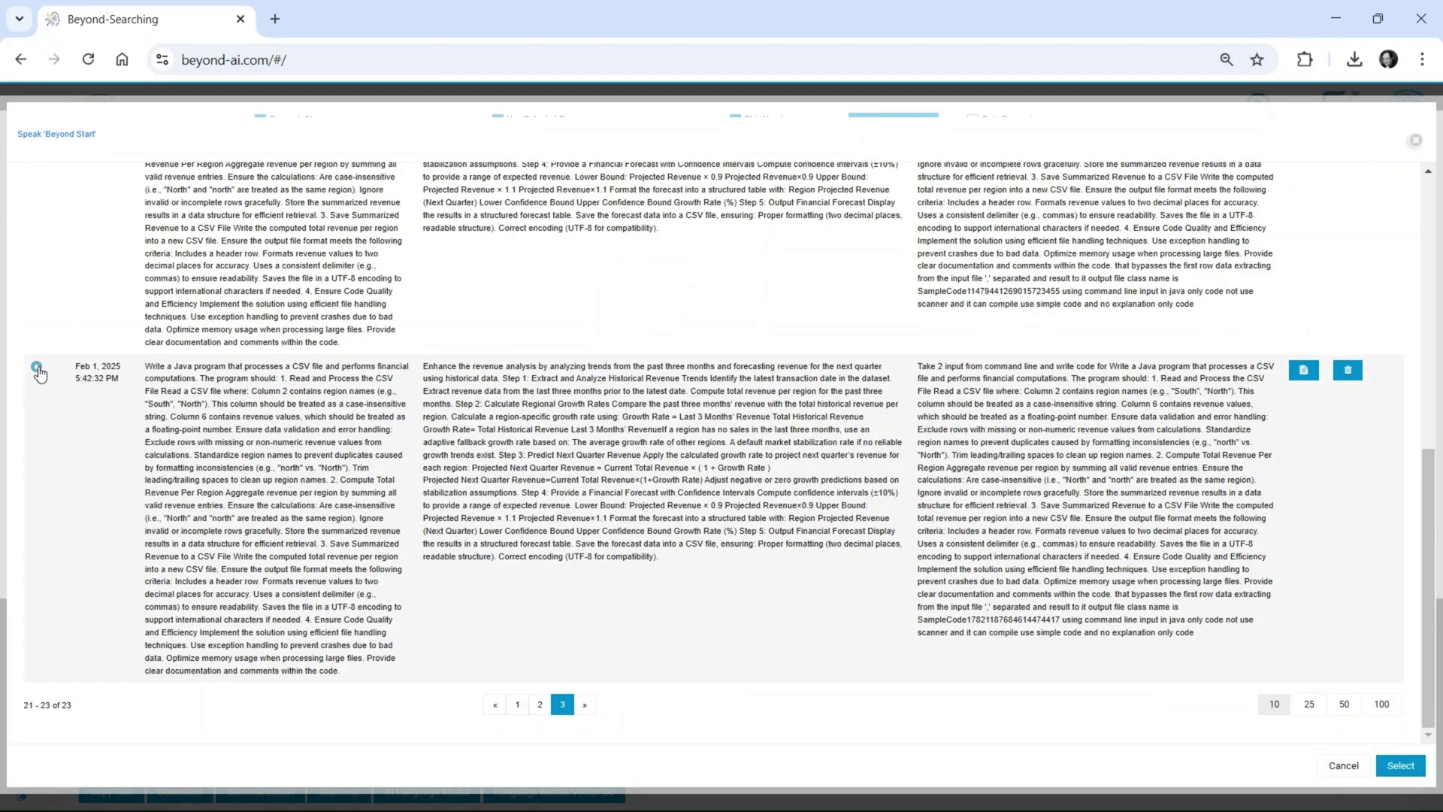
click(1304, 370)
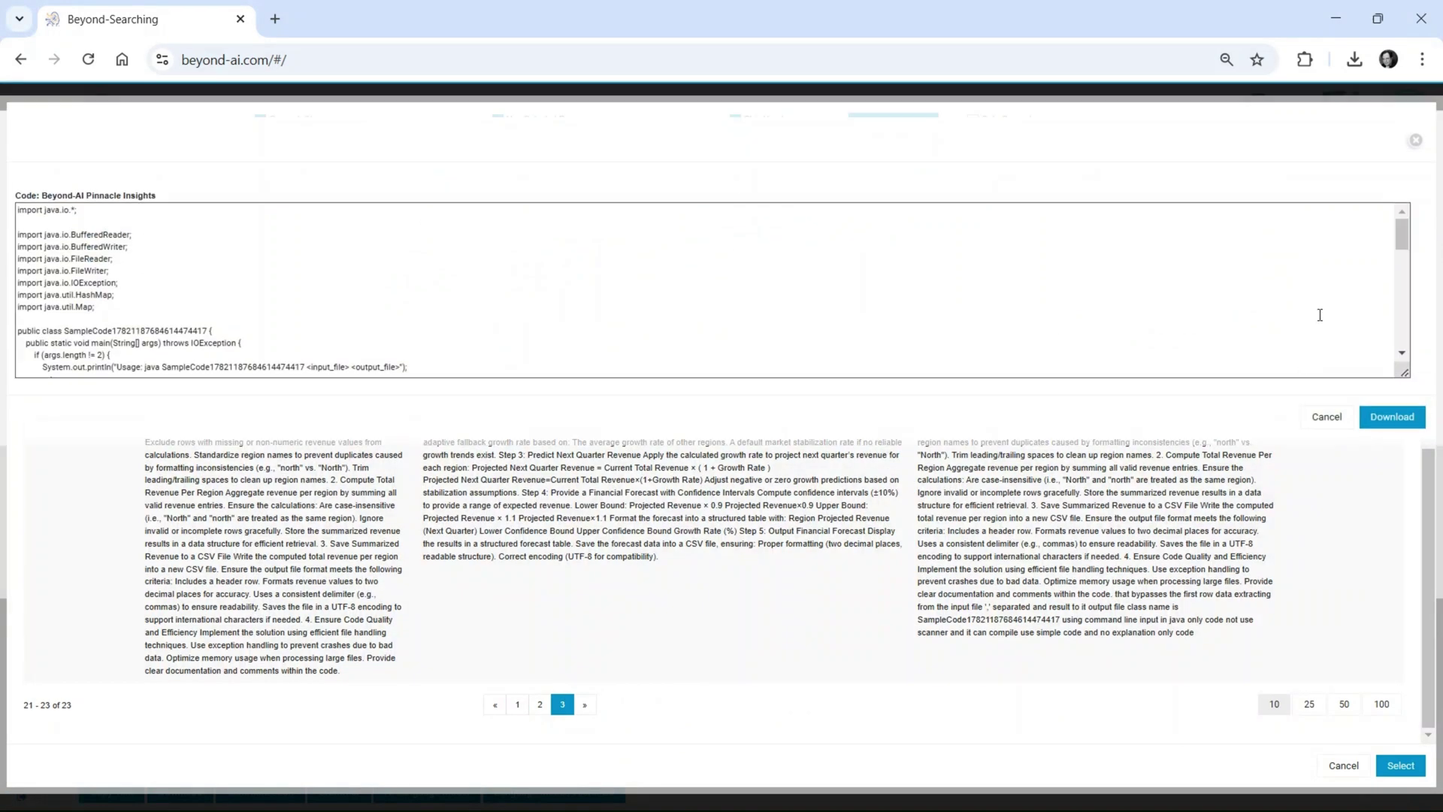
drag(1404, 236, 1406, 351)
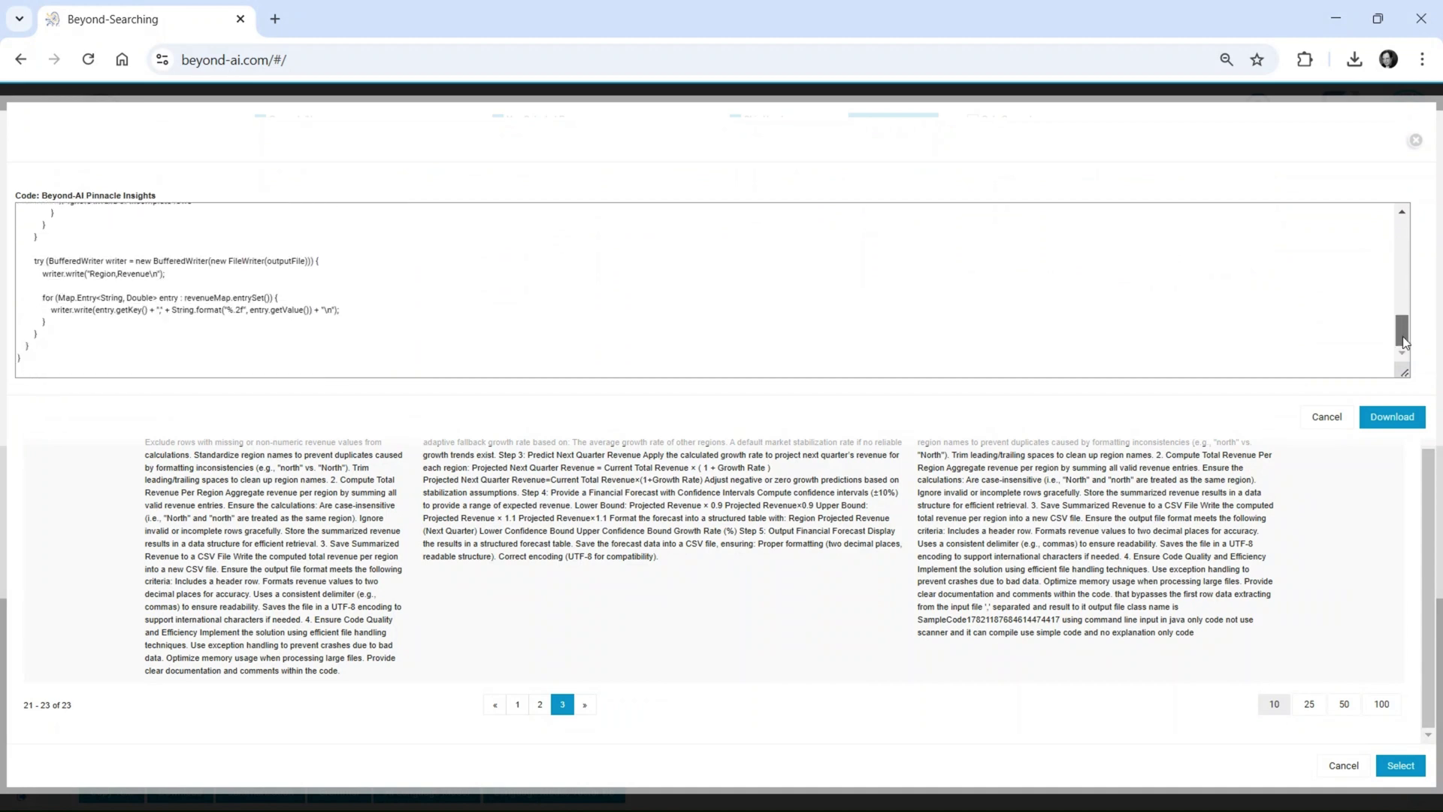
click(1389, 417)
click(1186, 118)
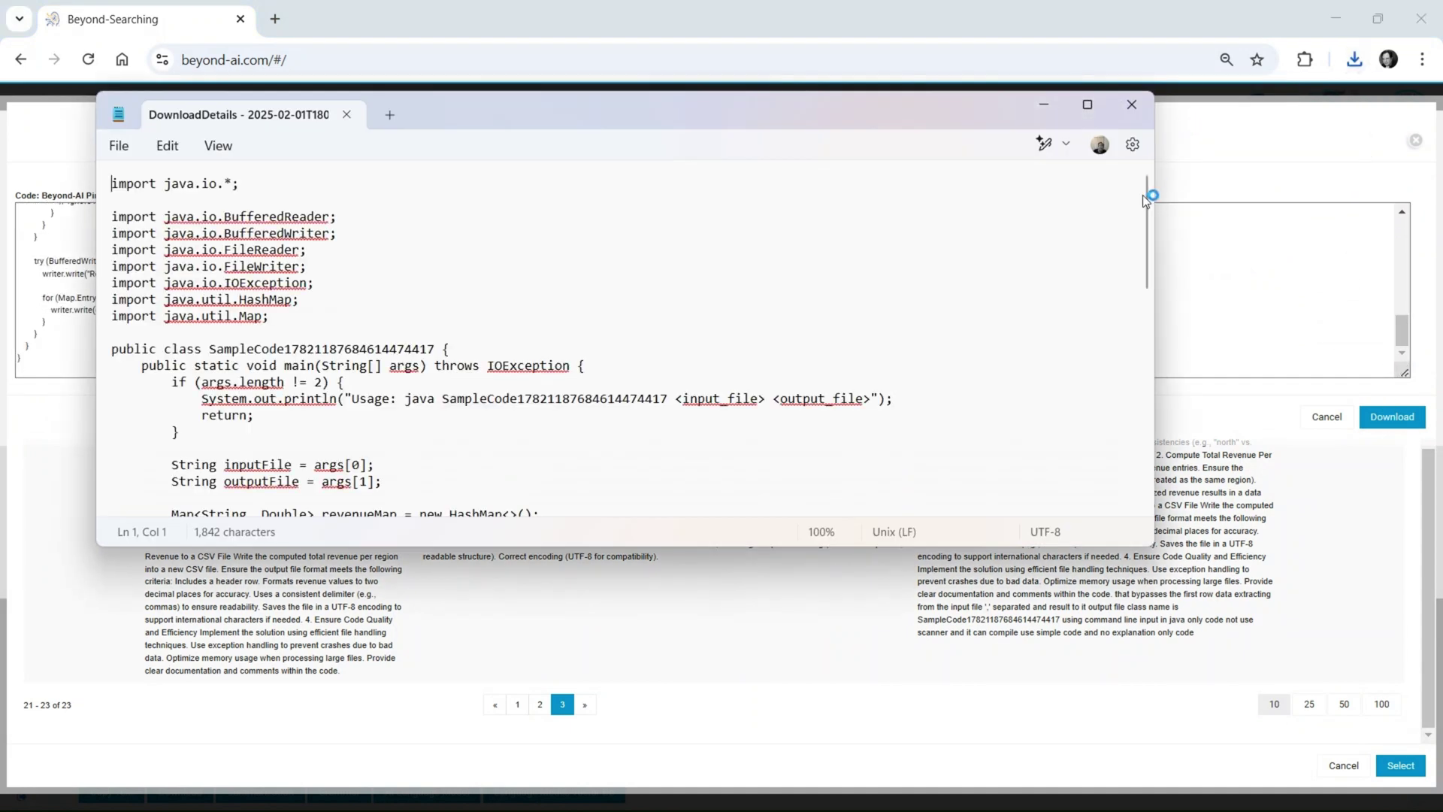
drag(1148, 211, 1146, 452)
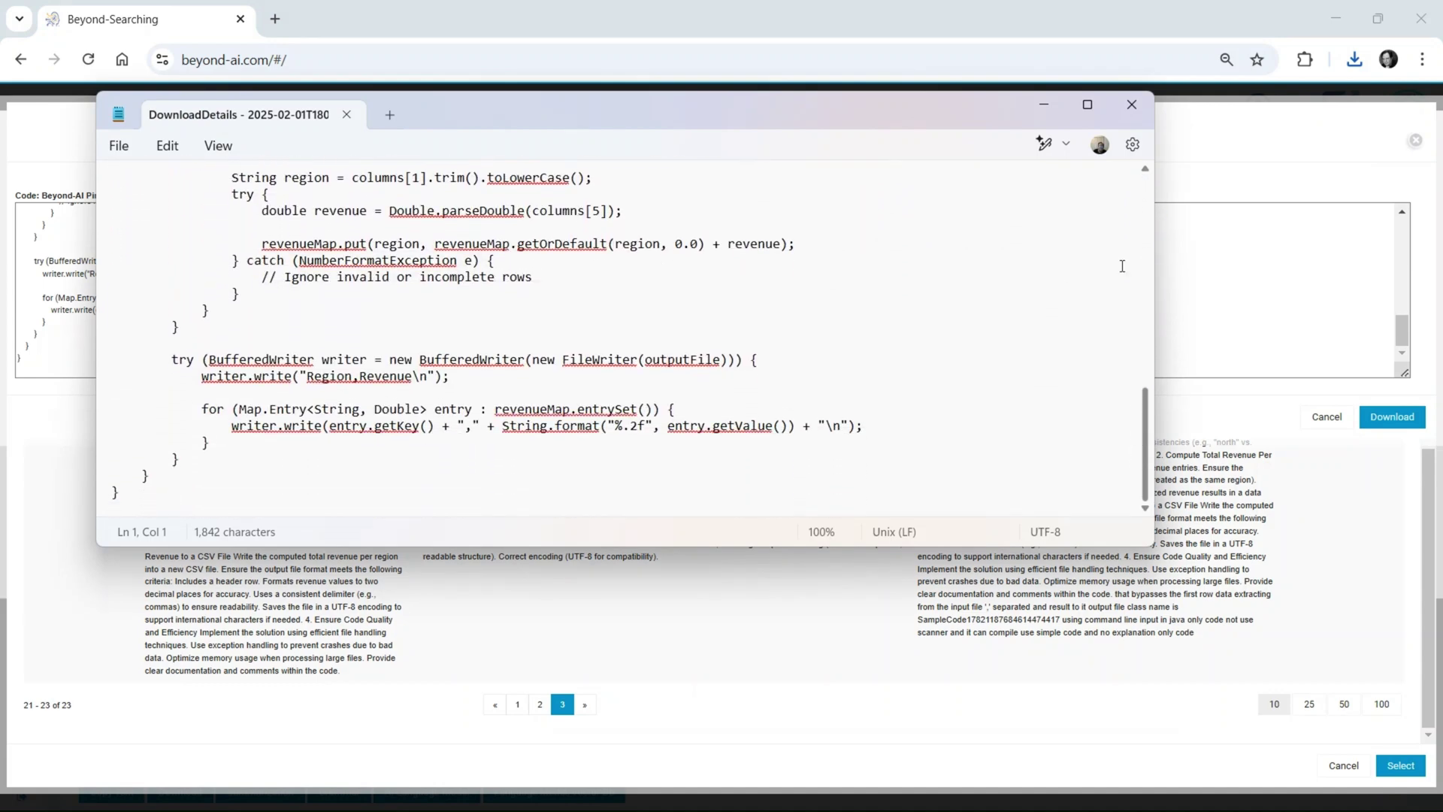
click(1135, 103)
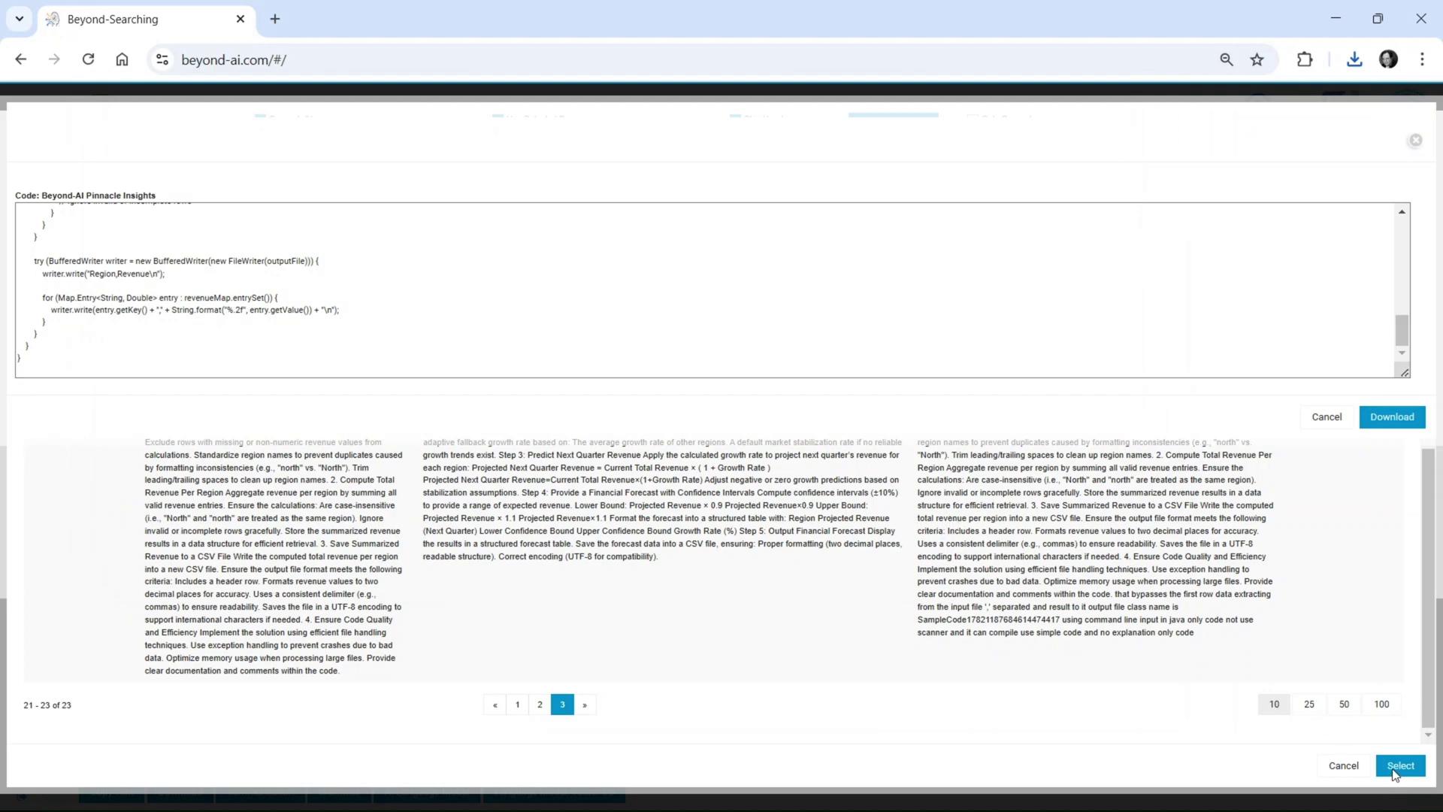
- Load the saved Feb 1 Java revenue program into both question fields
click(1325, 416)
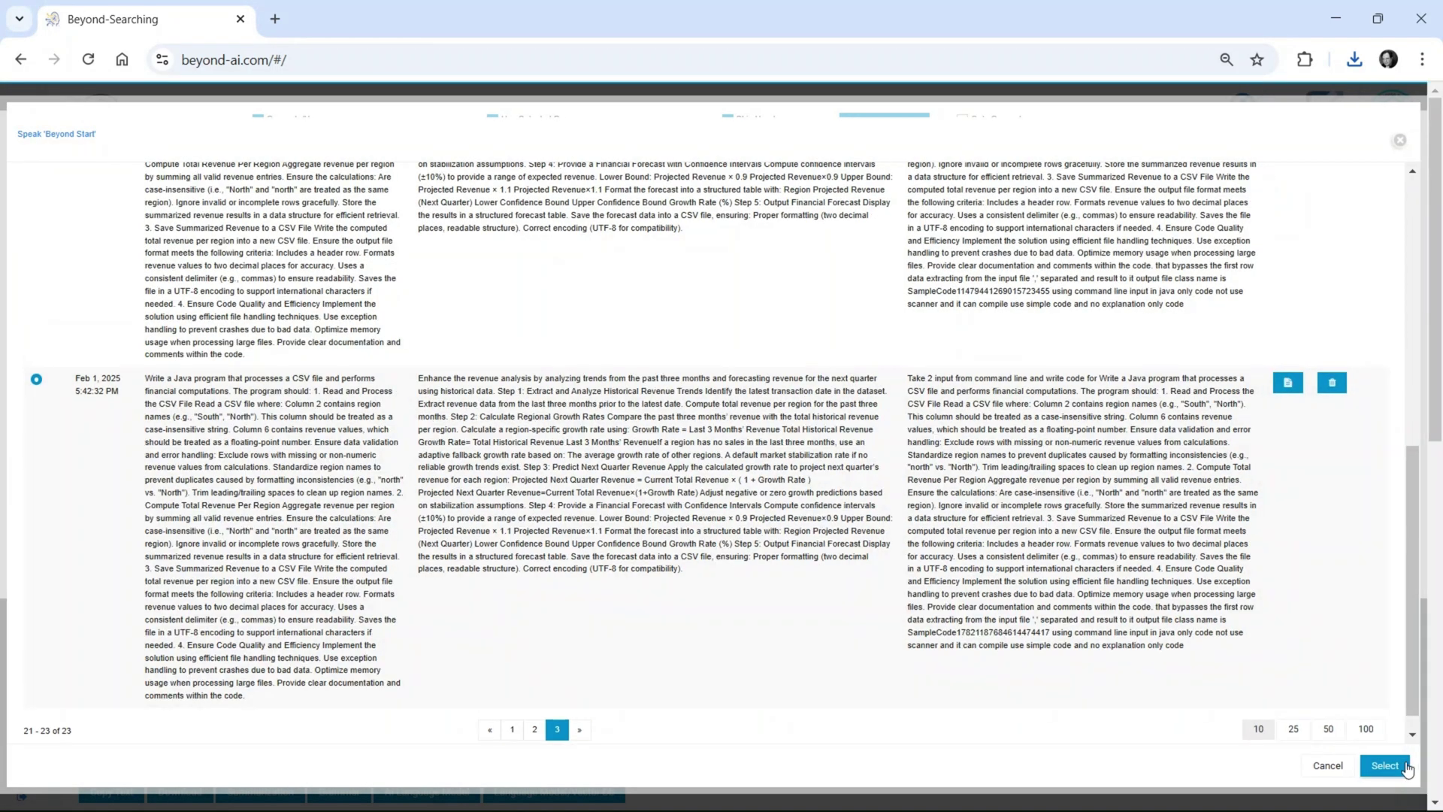
click(1387, 766)
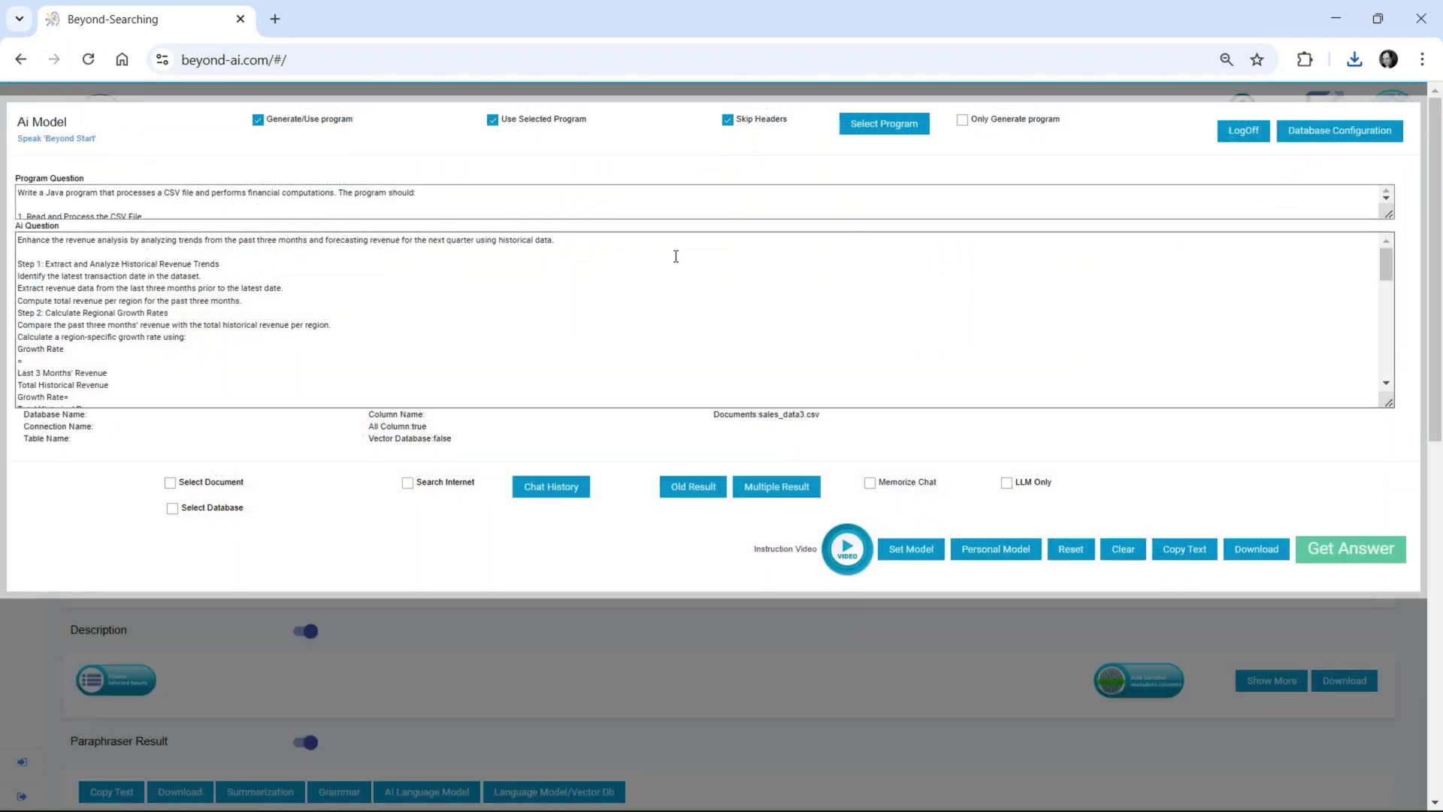
scroll(168, 193, down, 5)
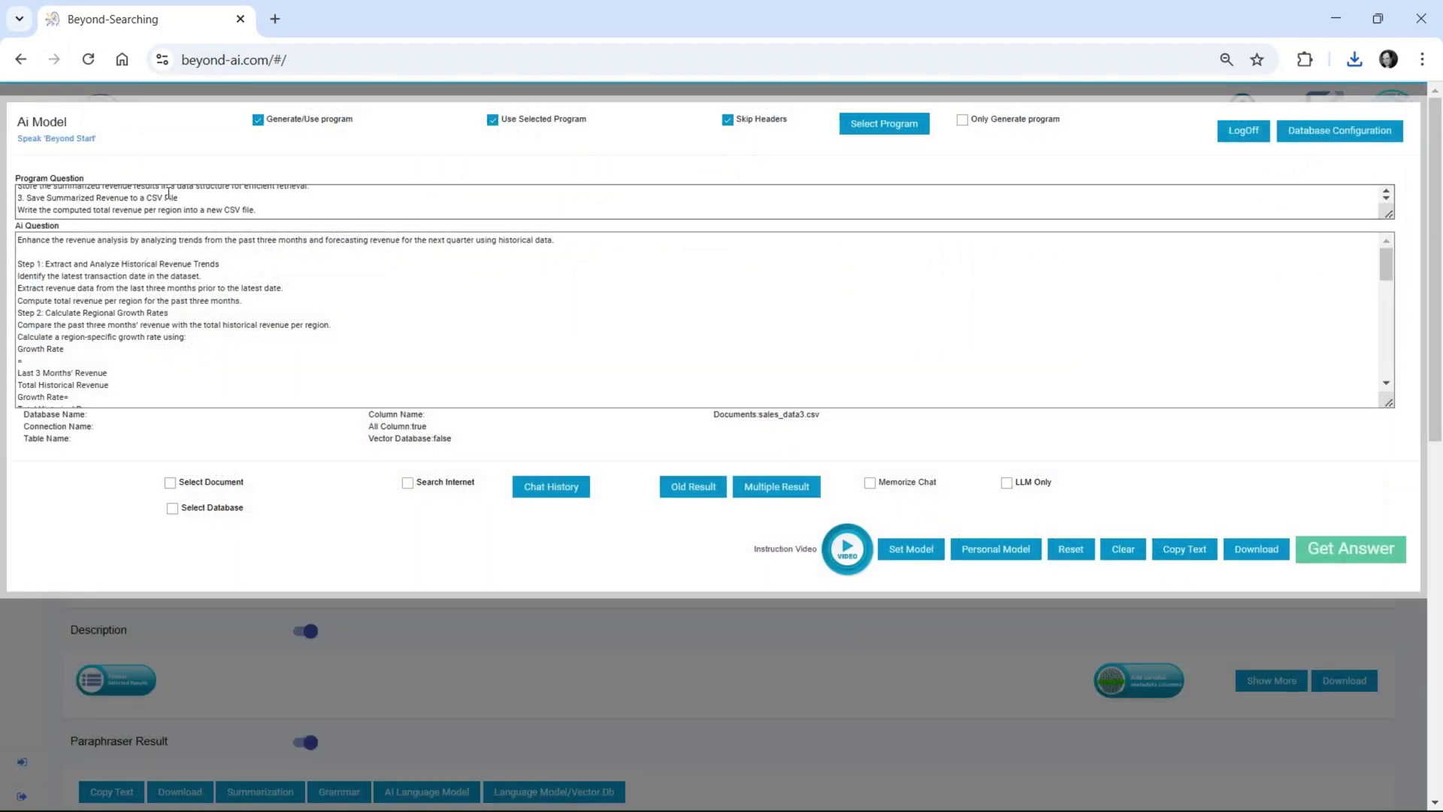
scroll(168, 192, up, 5)
scroll(225, 324, down, 8)
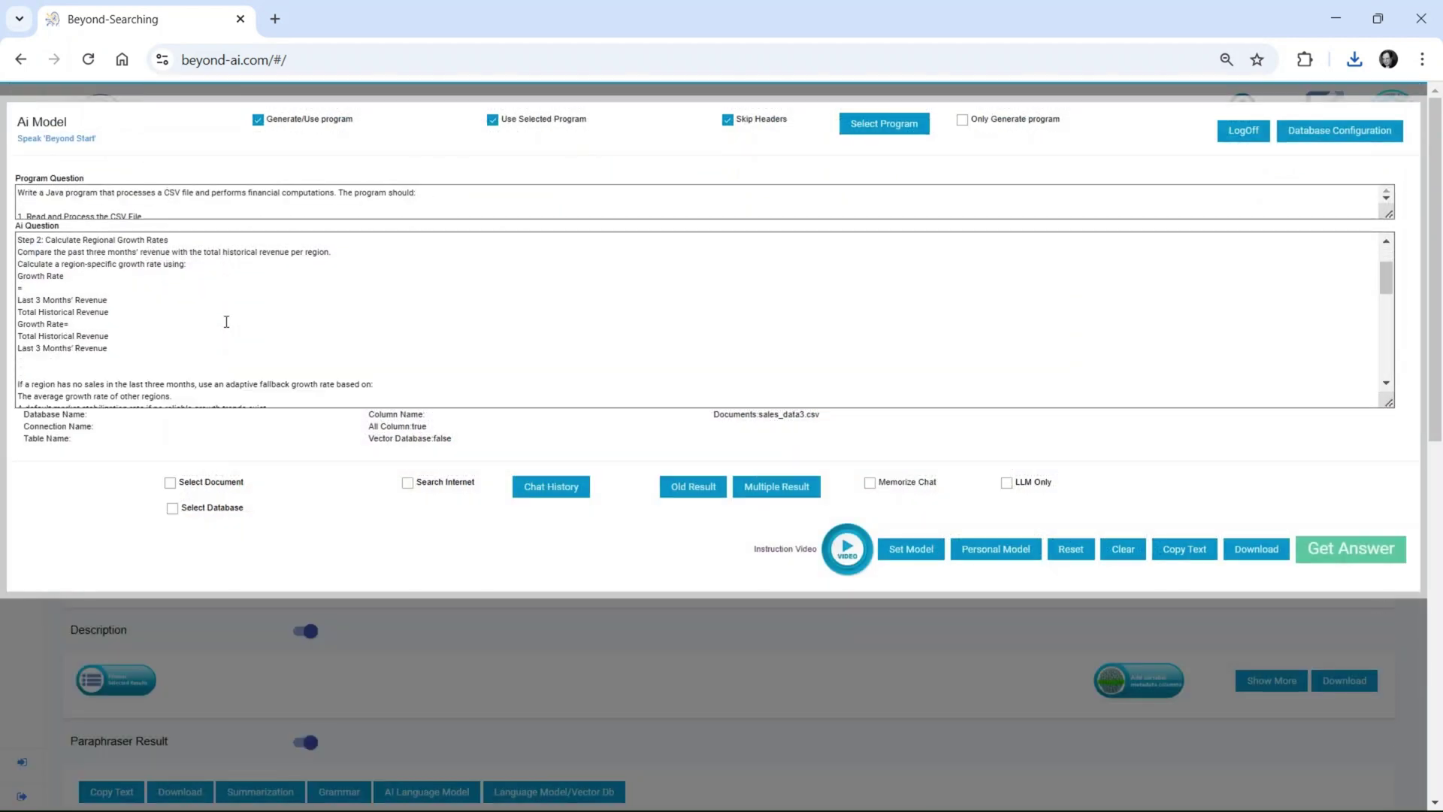
scroll(226, 323, down, 5)
scroll(226, 324, down, 5)
scroll(226, 323, down, 5)
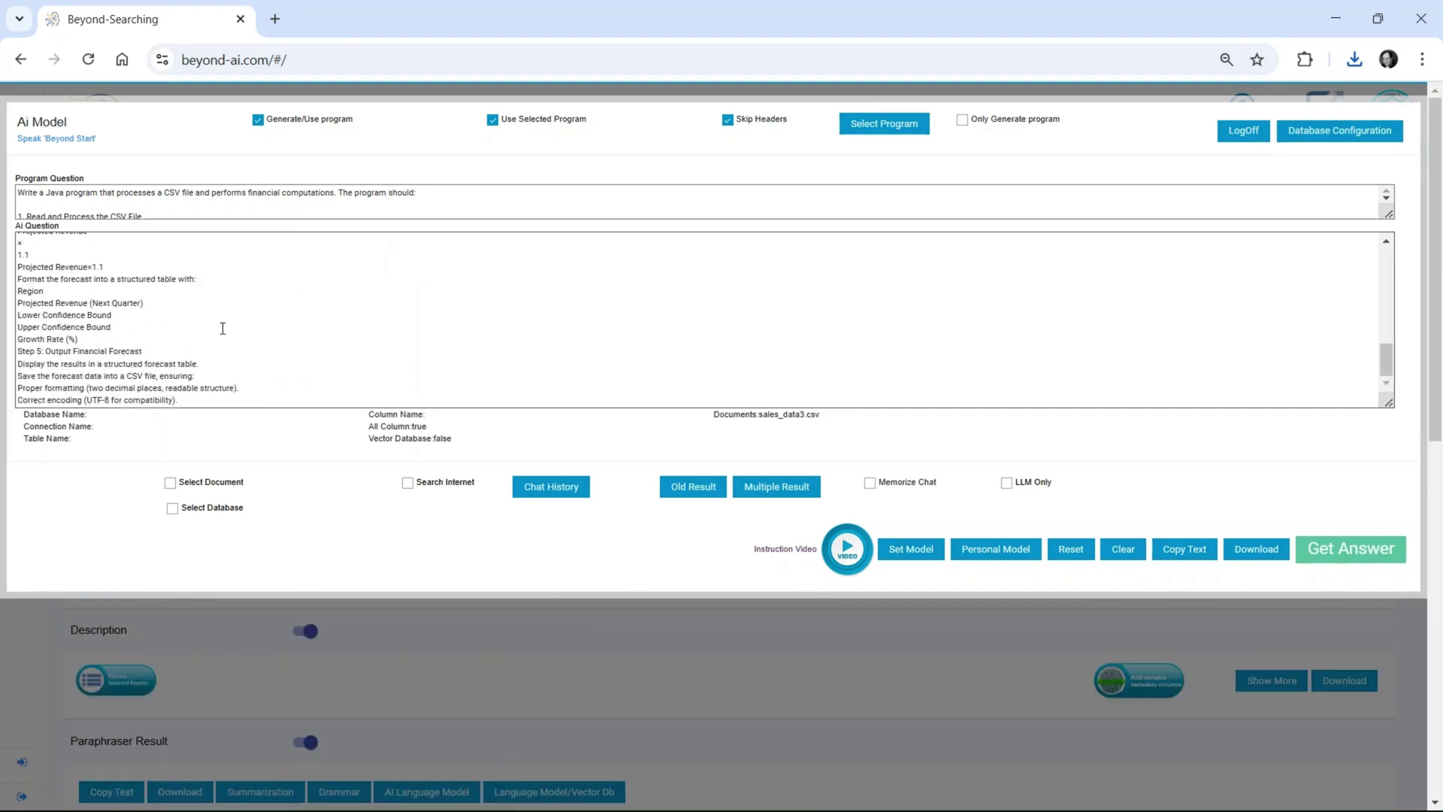
scroll(386, 339, up, 5)
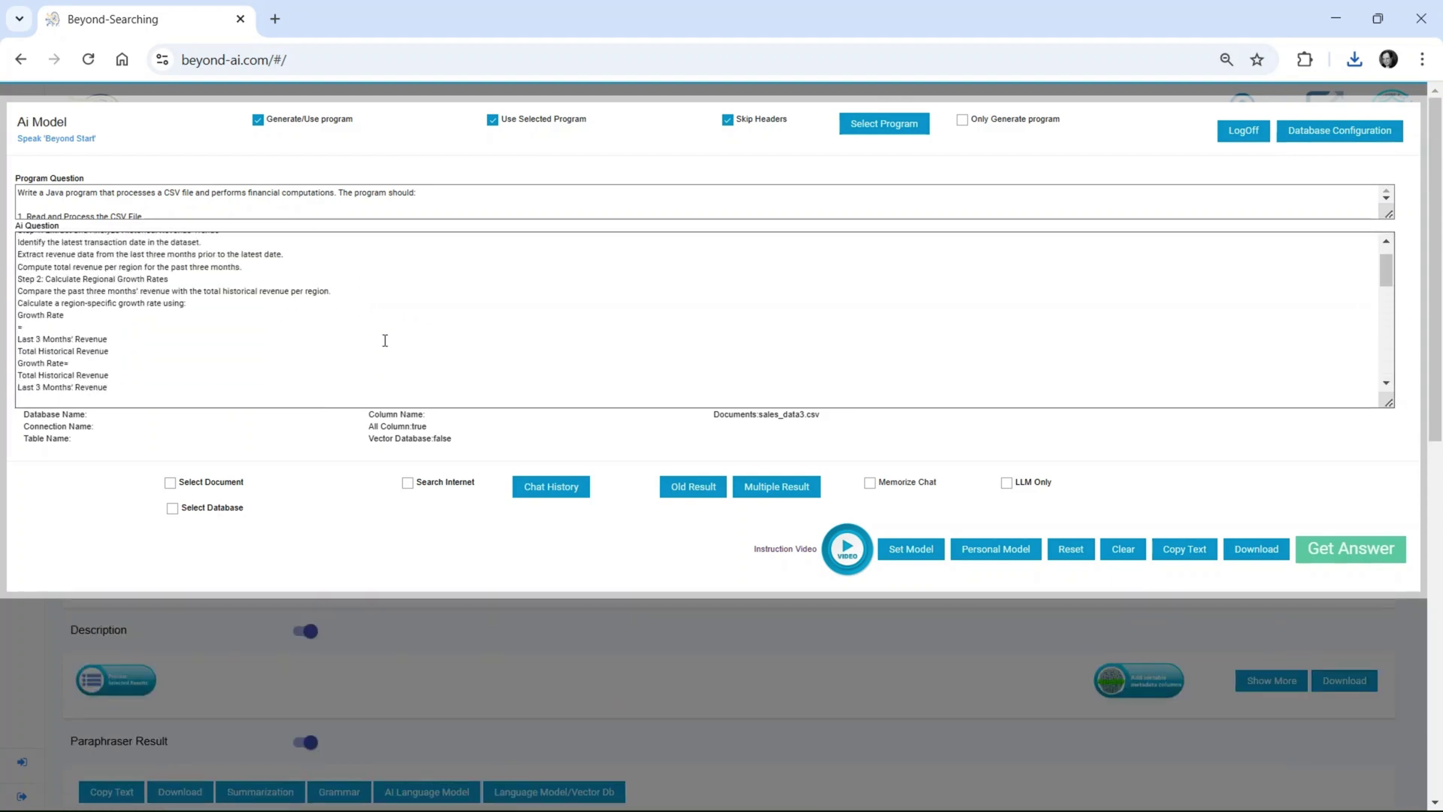
scroll(384, 341, up, 2)
- Enable the document source and upload sales_data_mysql.csv
click(172, 483)
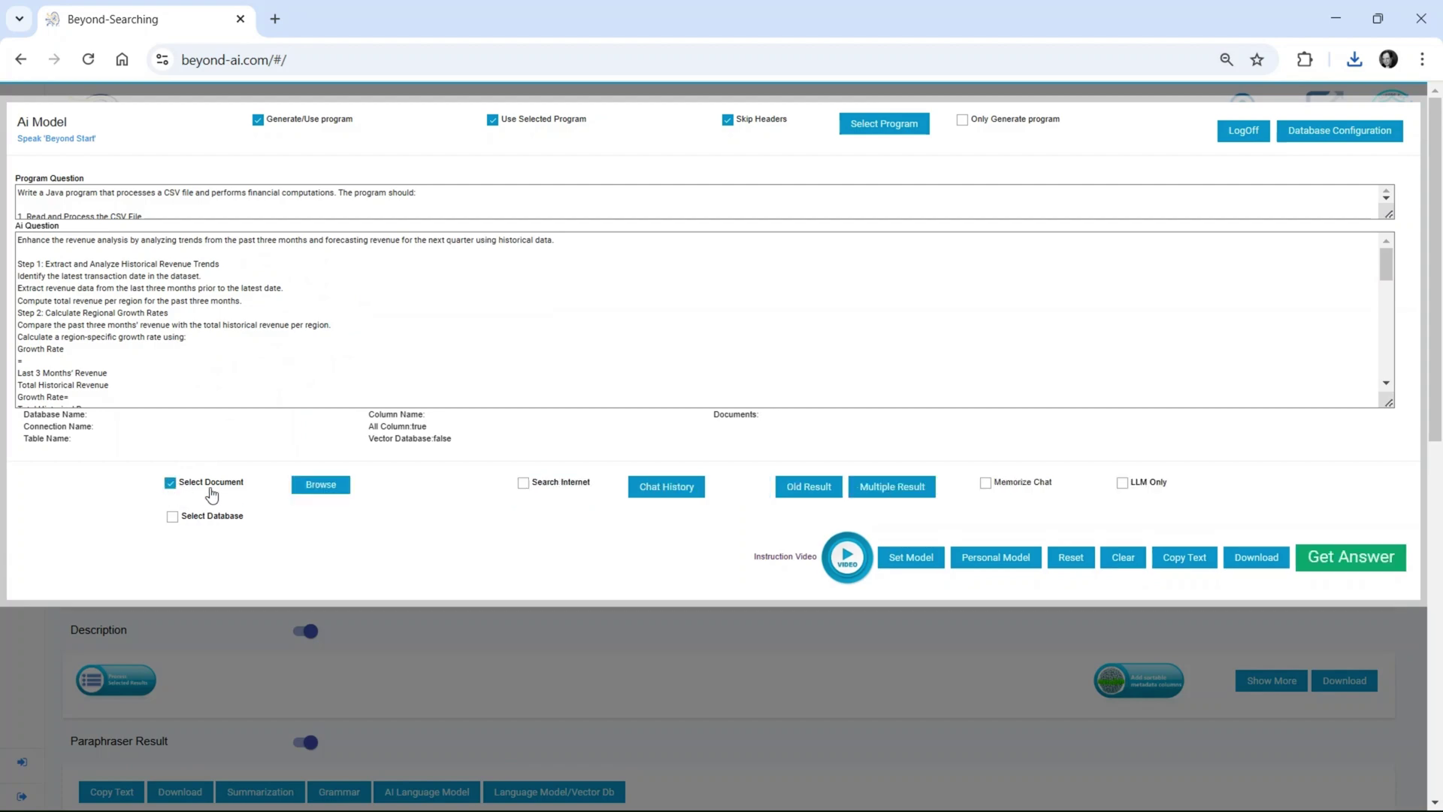
click(321, 484)
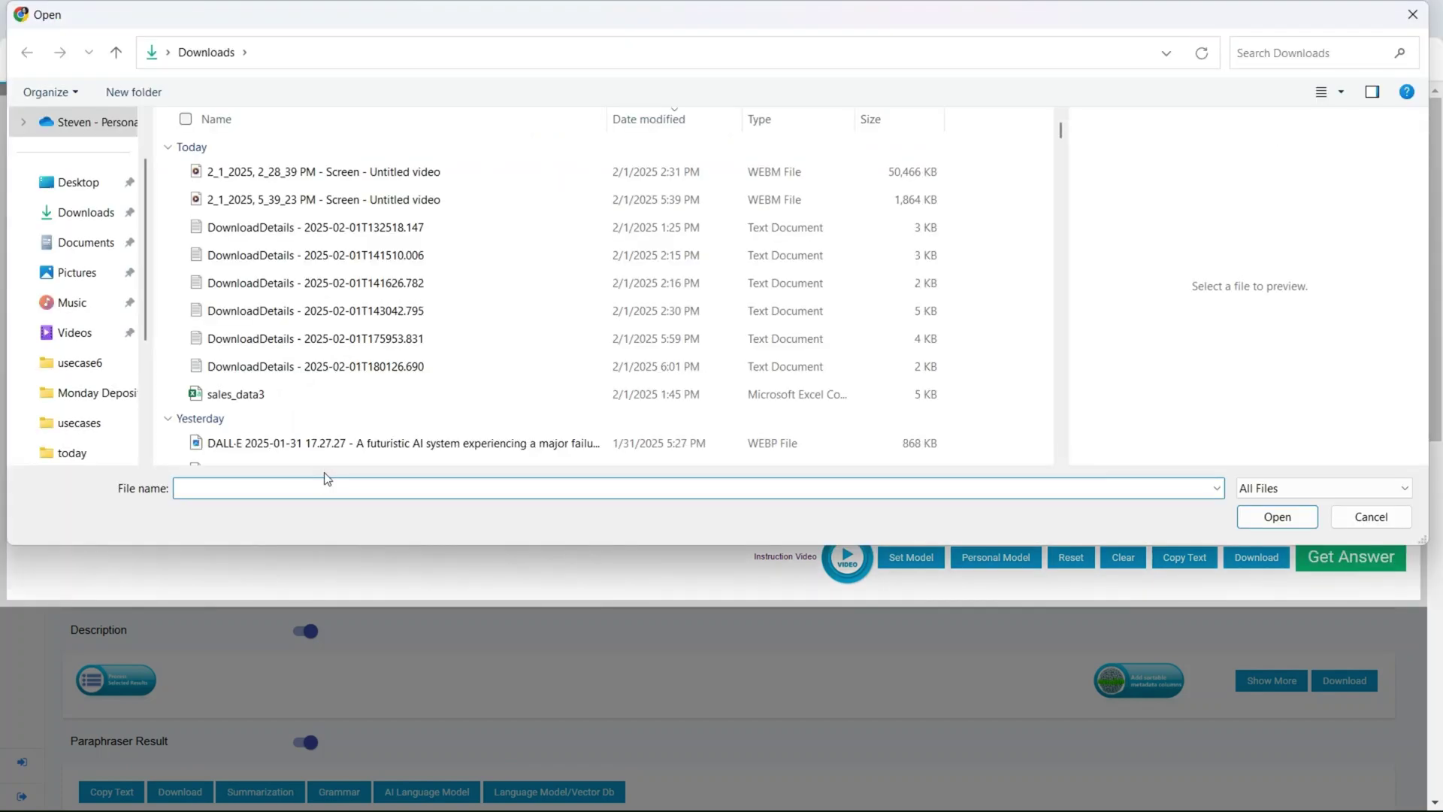
click(235, 394)
scroll(260, 403, down, 2)
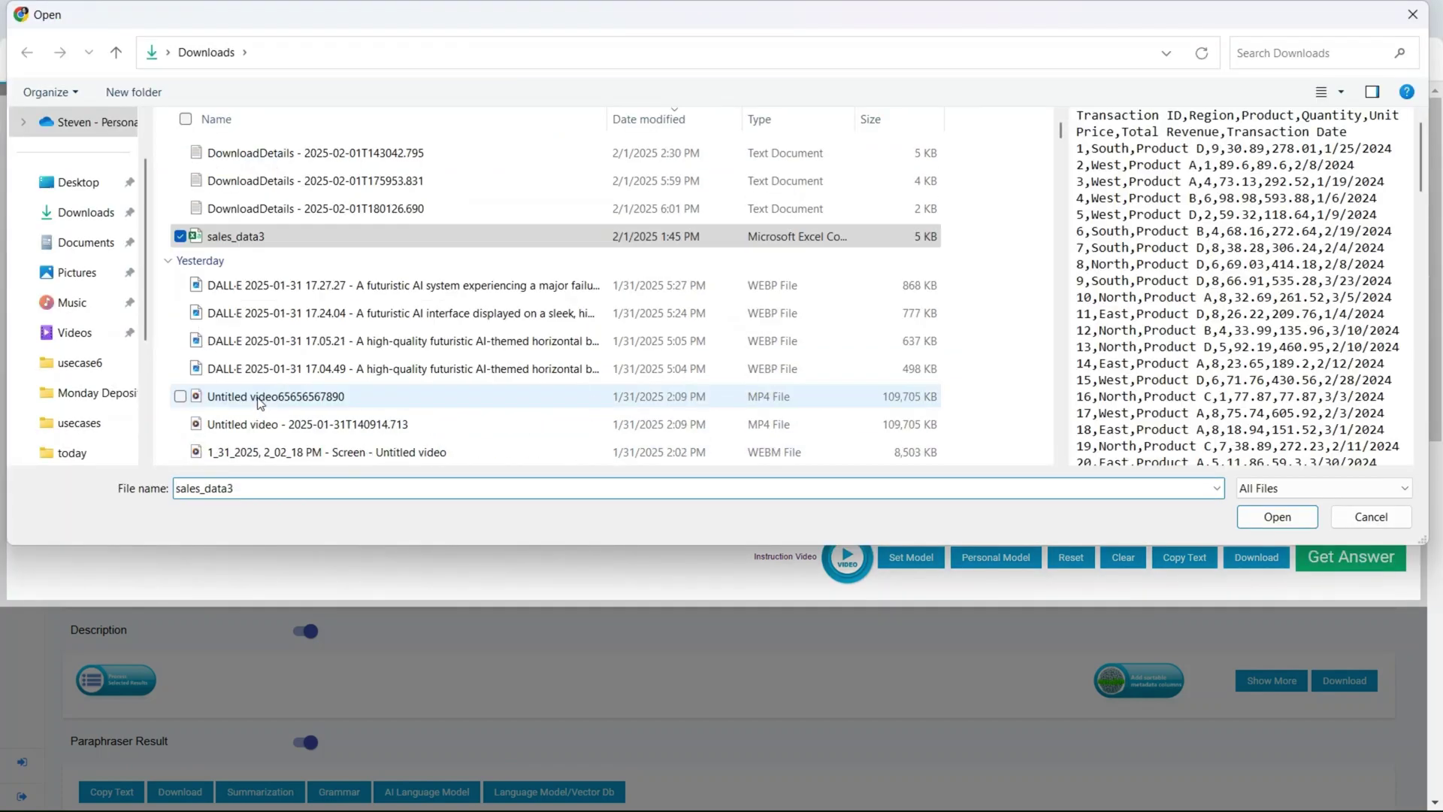
scroll(260, 402, down, 3)
scroll(260, 402, down, 2)
scroll(260, 402, down, 3)
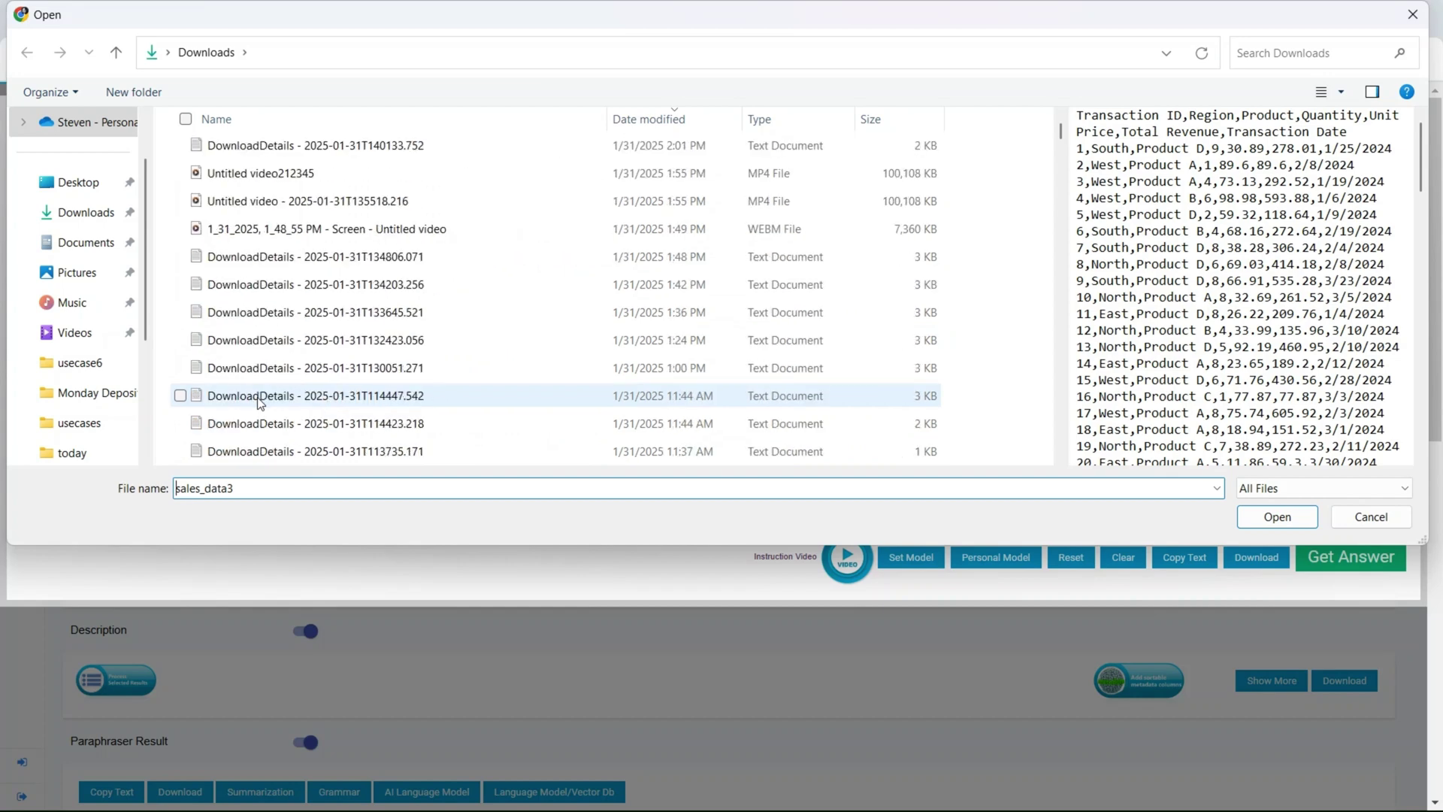
scroll(259, 403, down, 2)
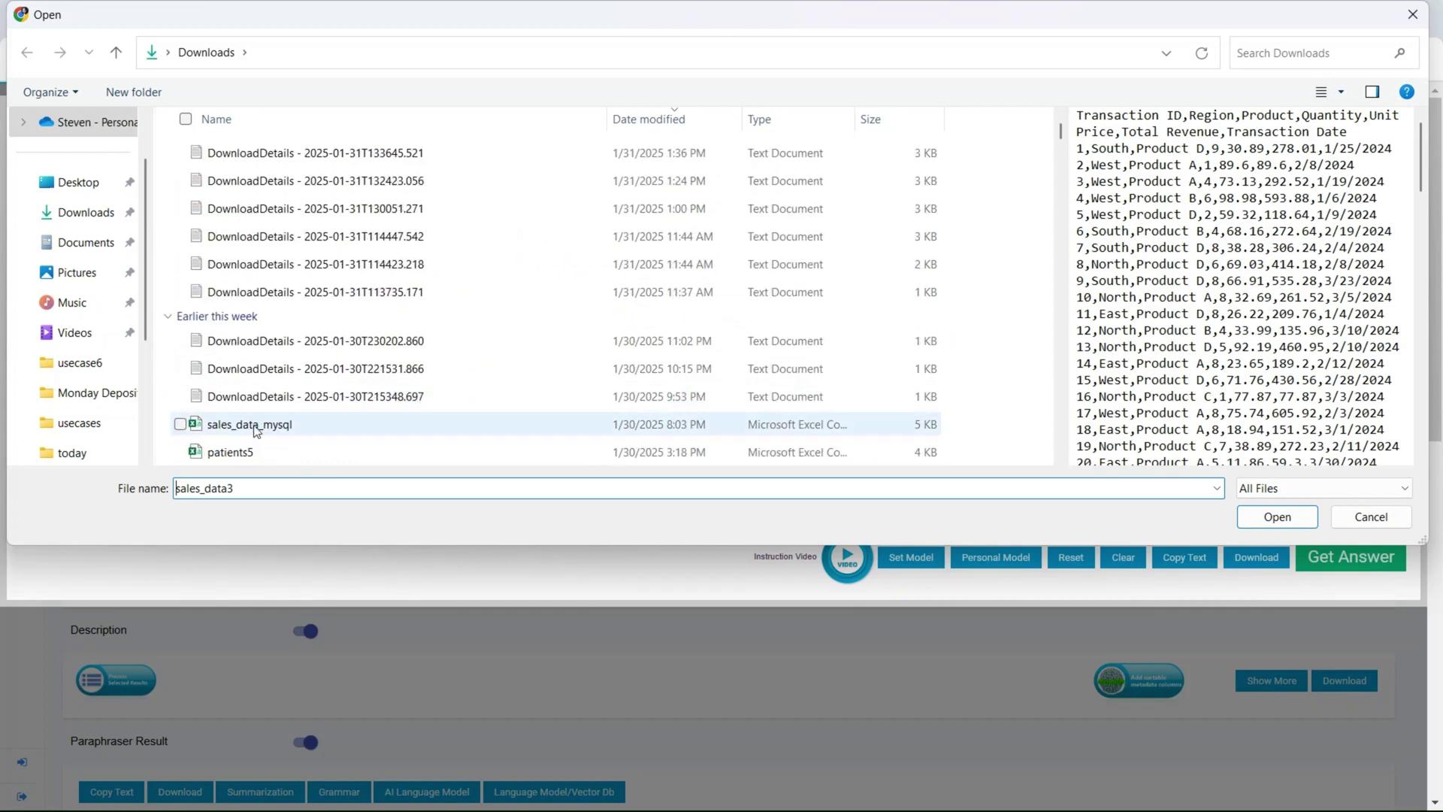
click(249, 424)
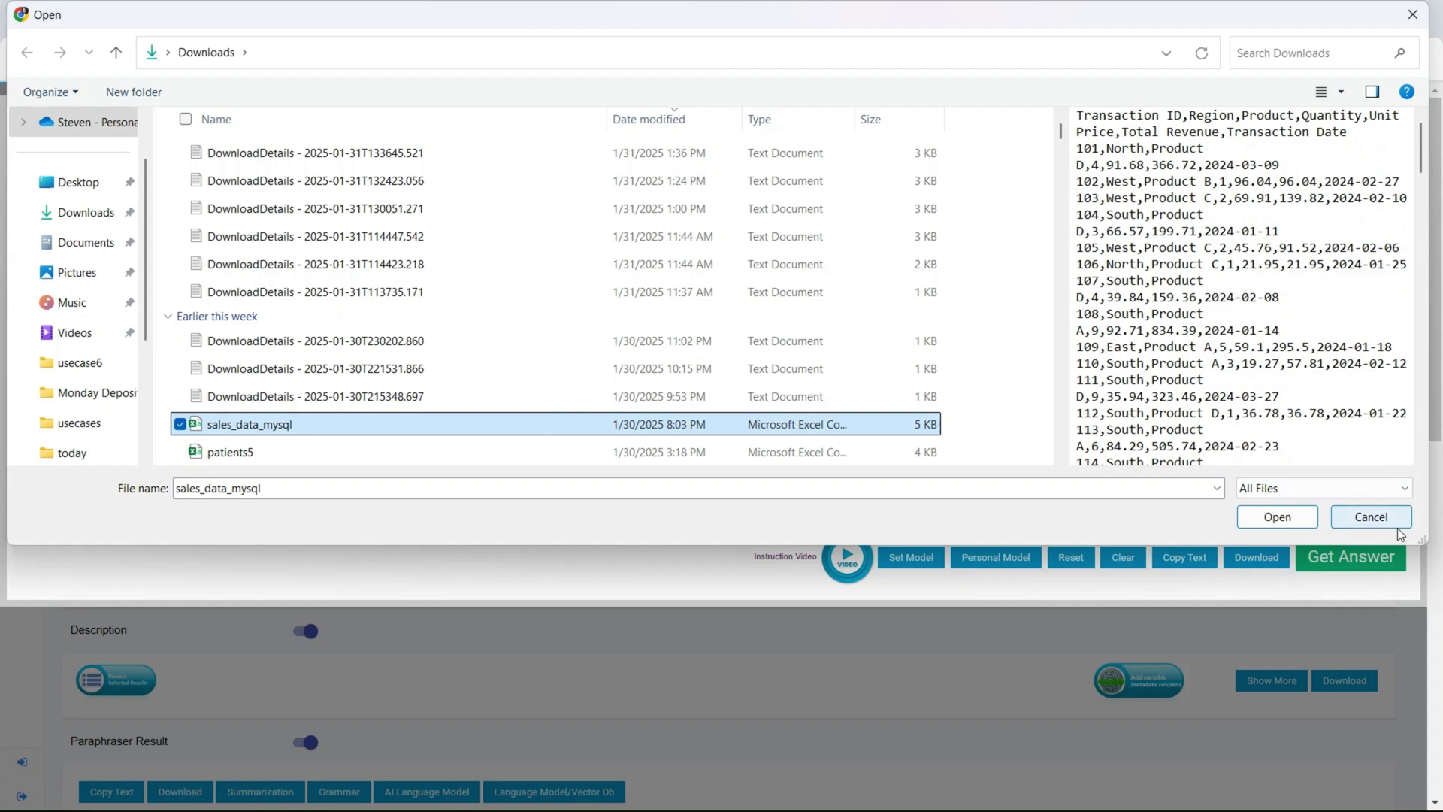
click(1278, 517)
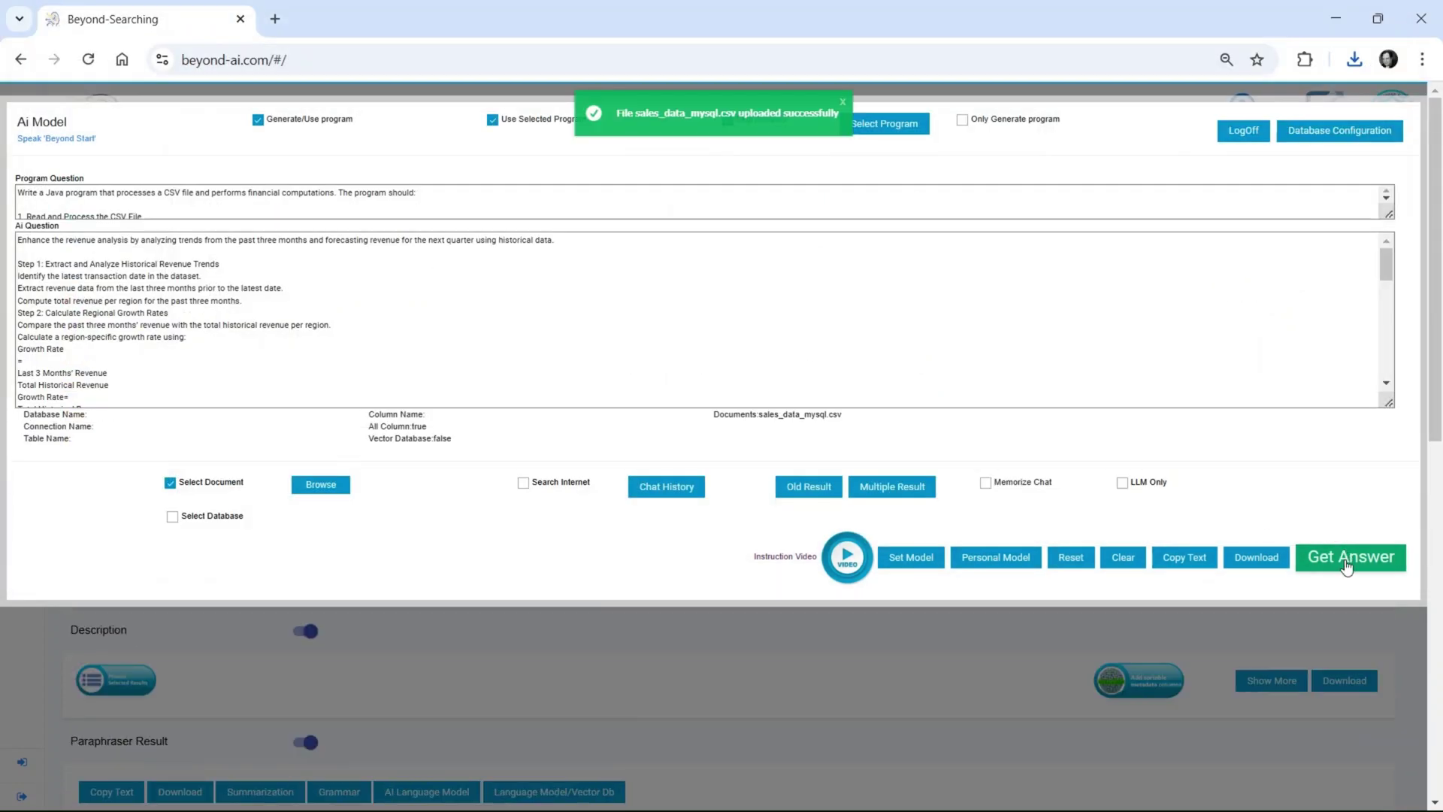
- Toggle the document source off and on, leaving no file attached
click(170, 483)
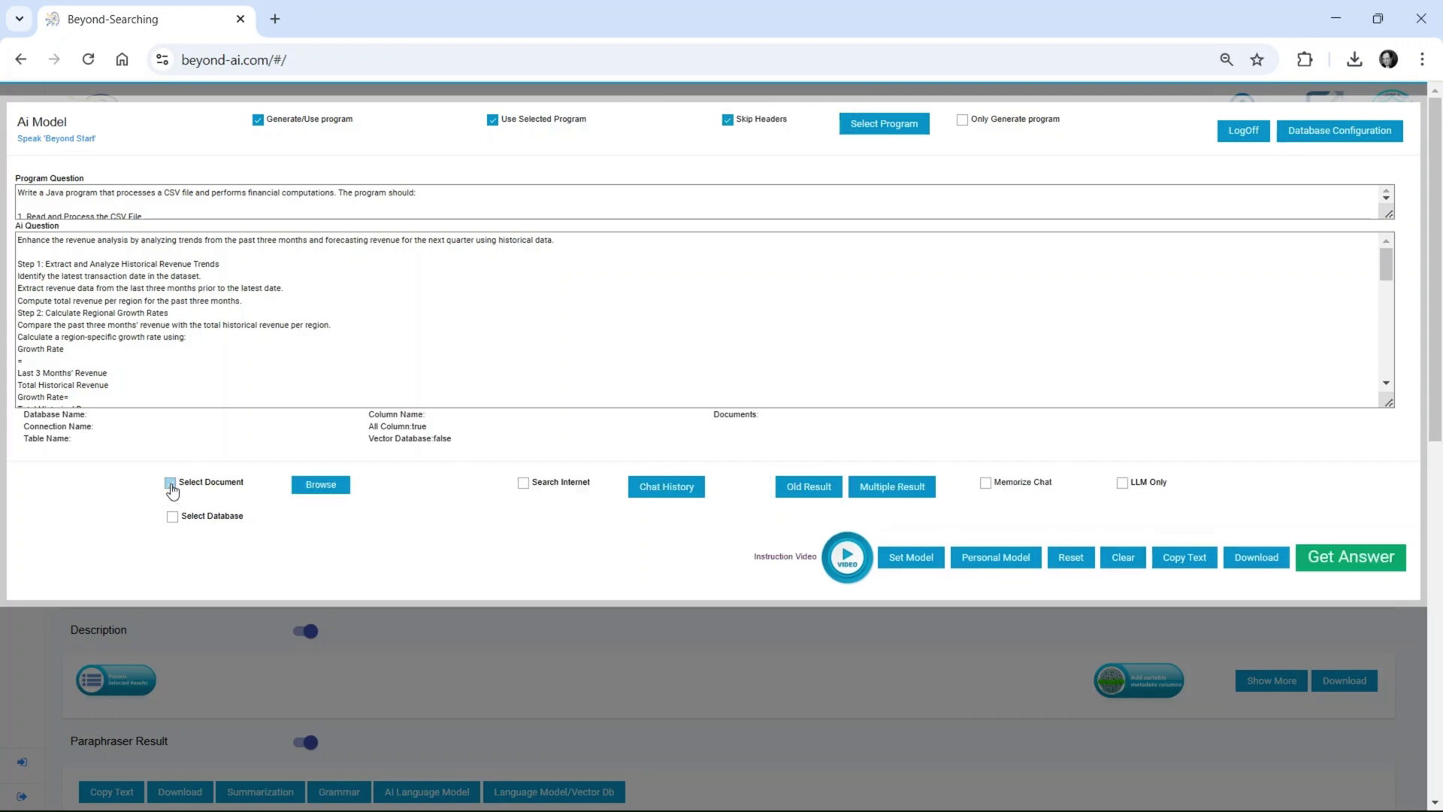
click(321, 486)
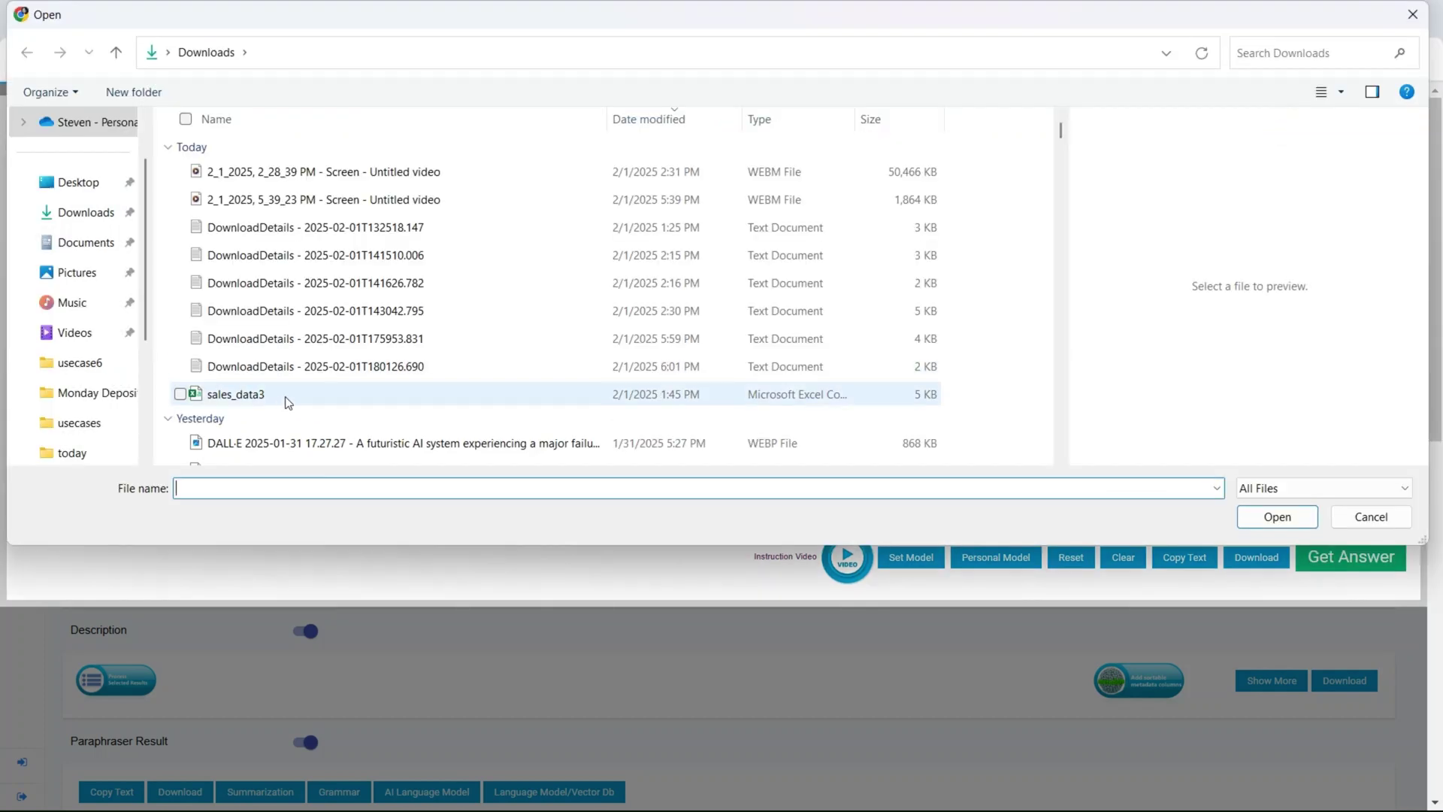
click(273, 395)
click(1371, 516)
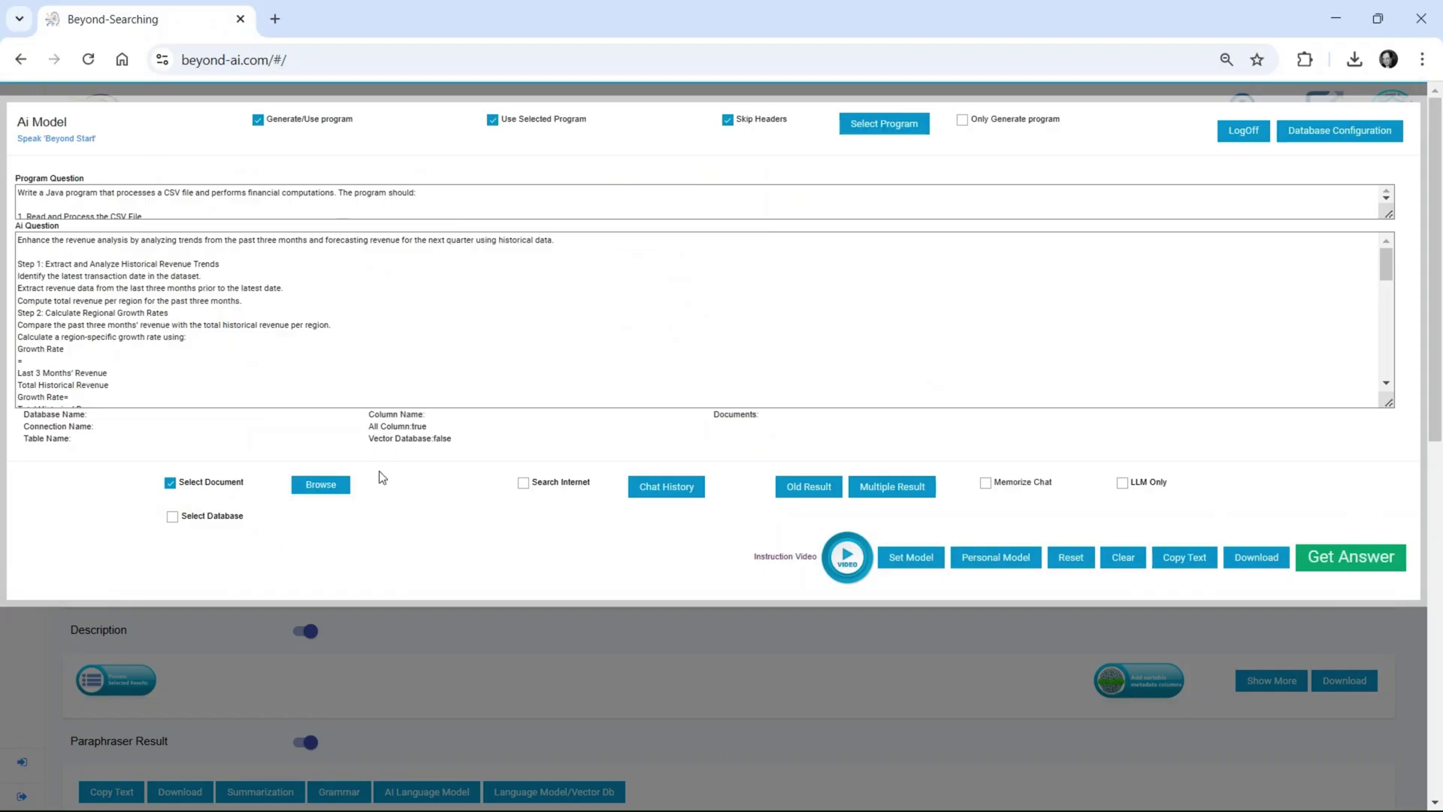
- Switch the source to the StevenMeister database's sales_data3 table and generate SELECT * FROM sales_data3
click(170, 483)
click(173, 517)
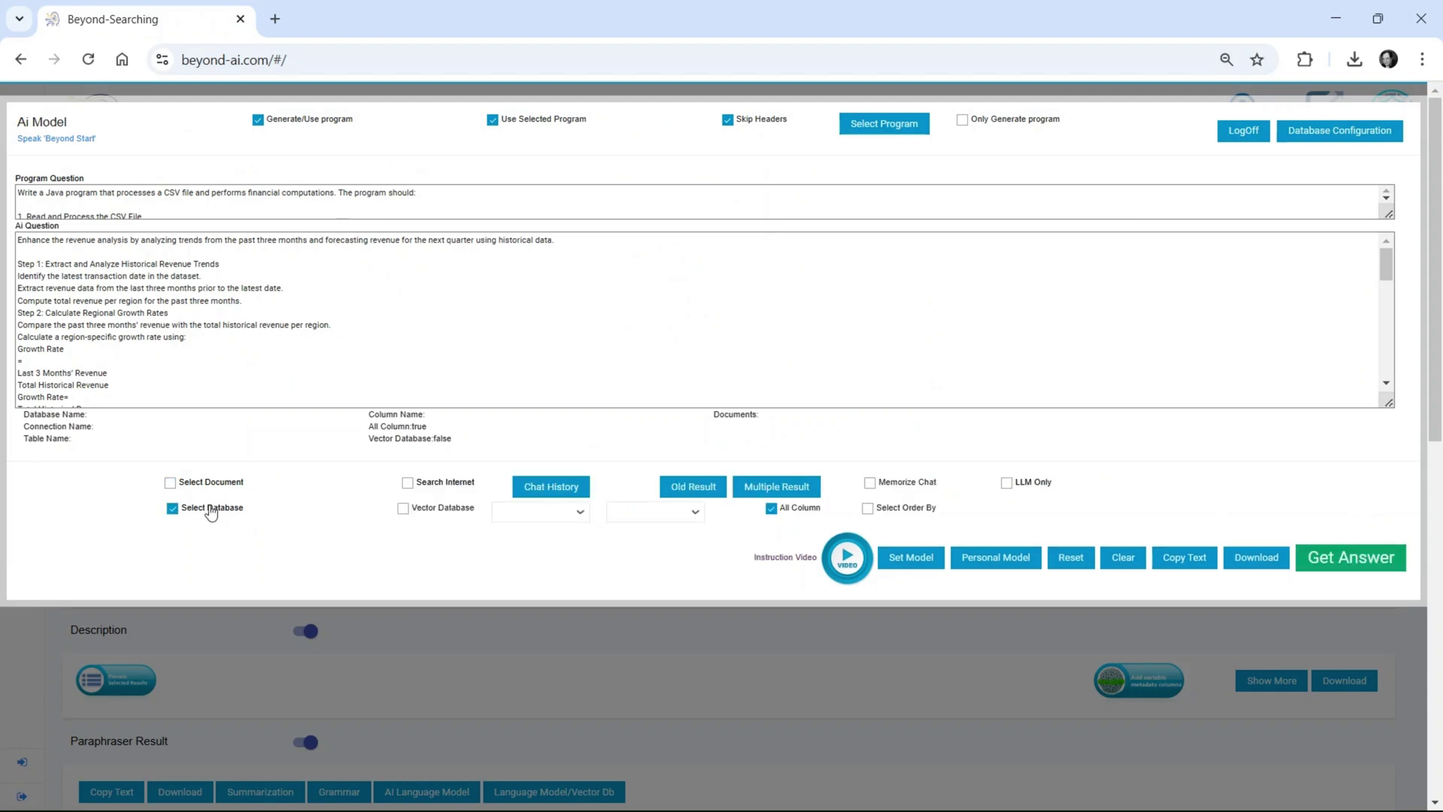
click(578, 512)
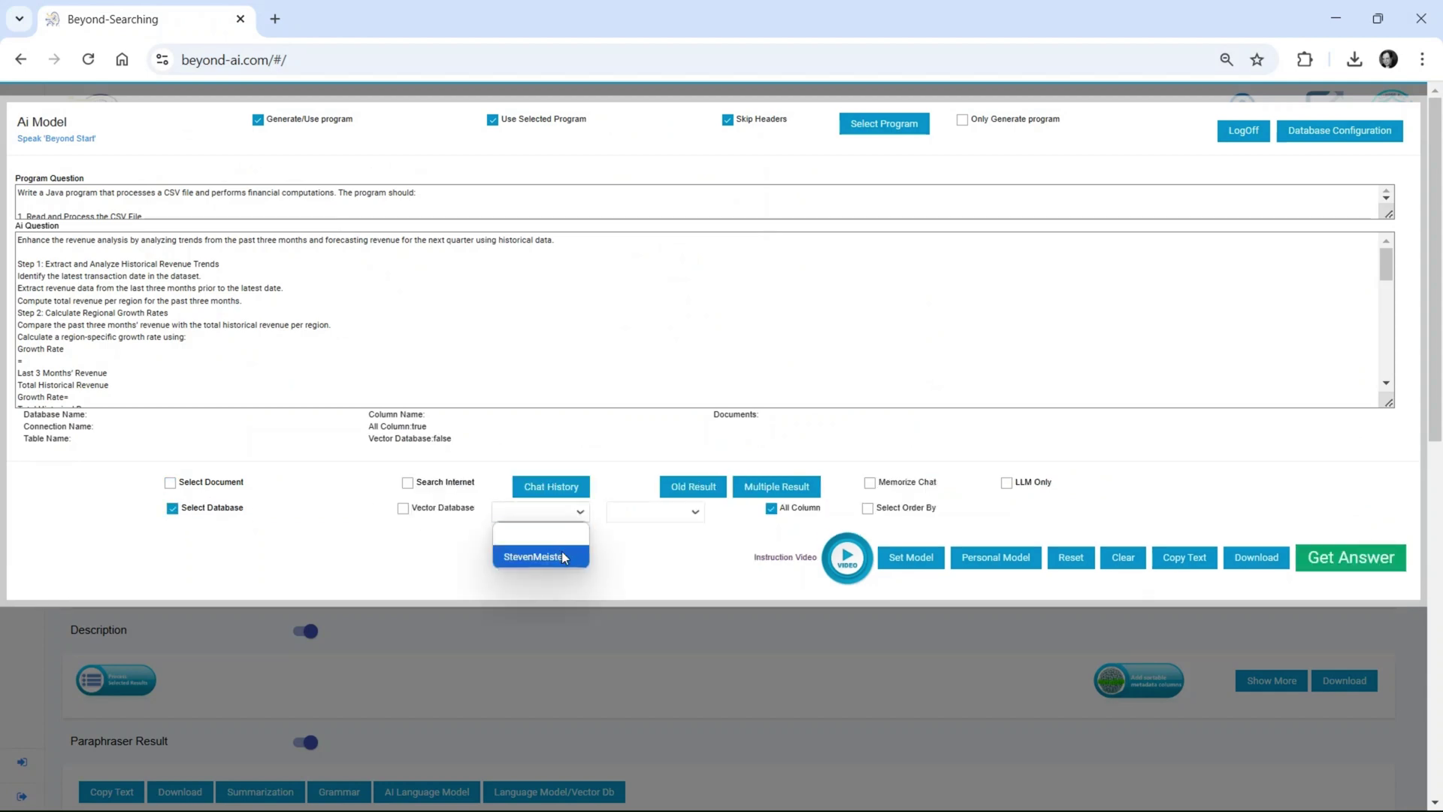
click(539, 556)
click(695, 512)
click(660, 604)
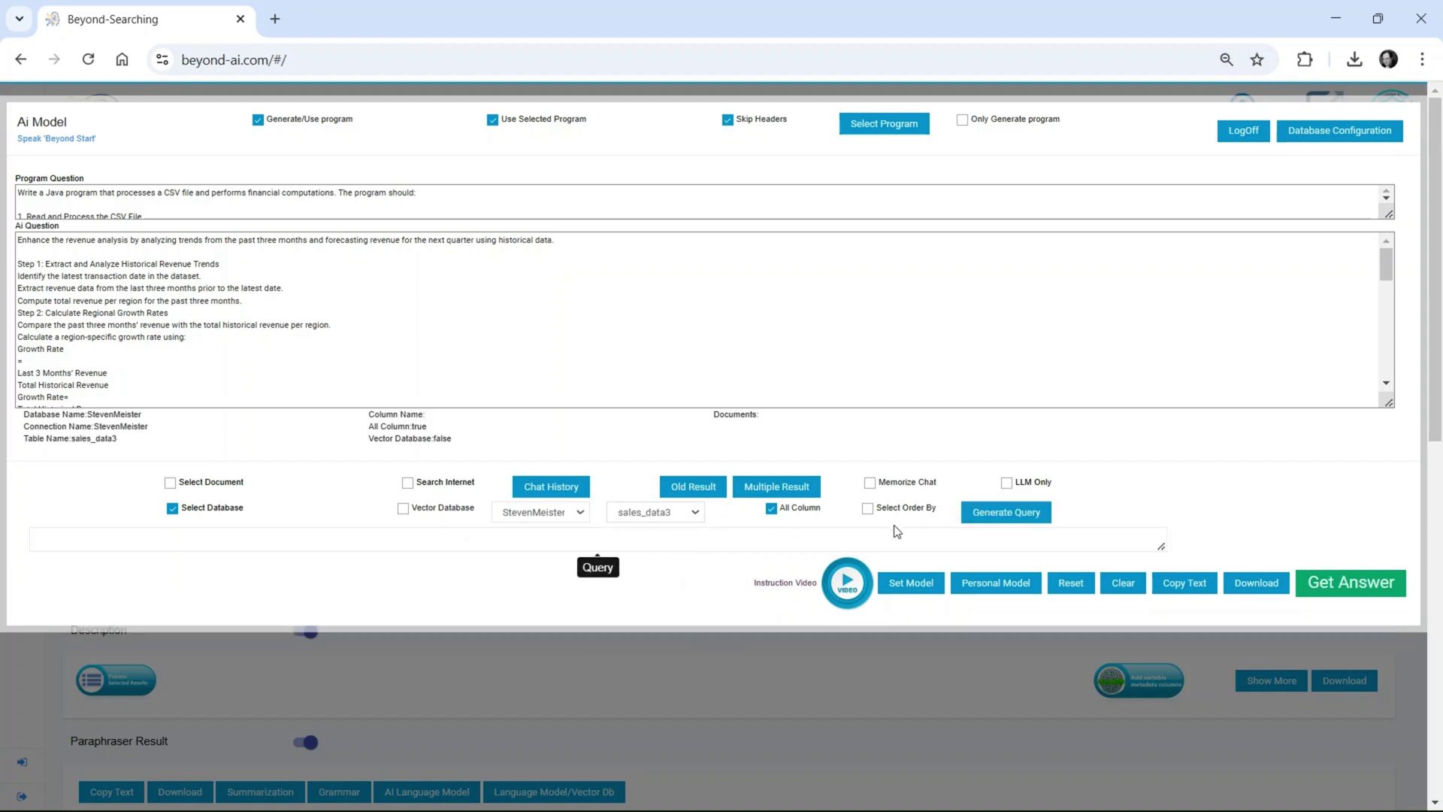
click(991, 519)
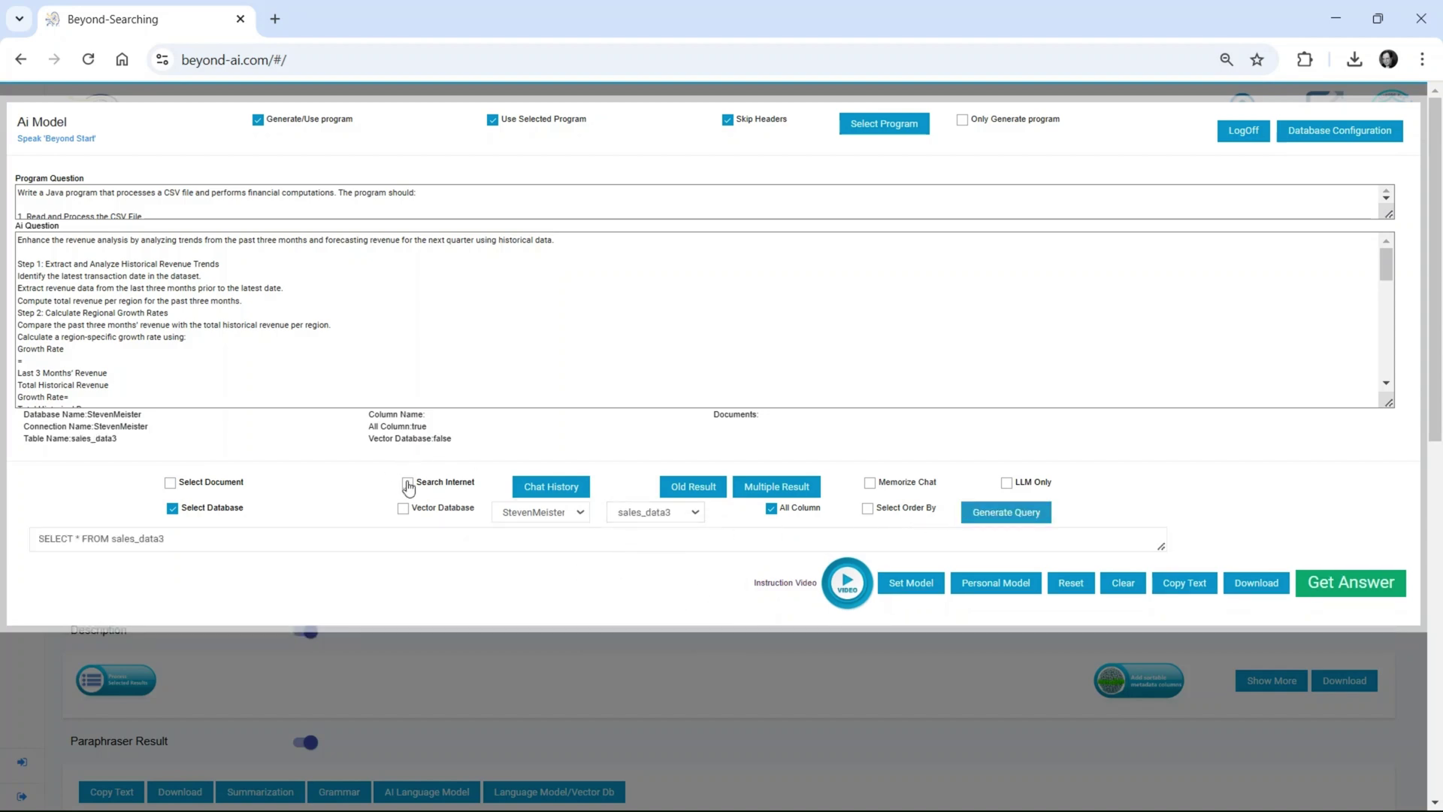
- Enable internet search with a second search question, and request the forecast answer
click(409, 484)
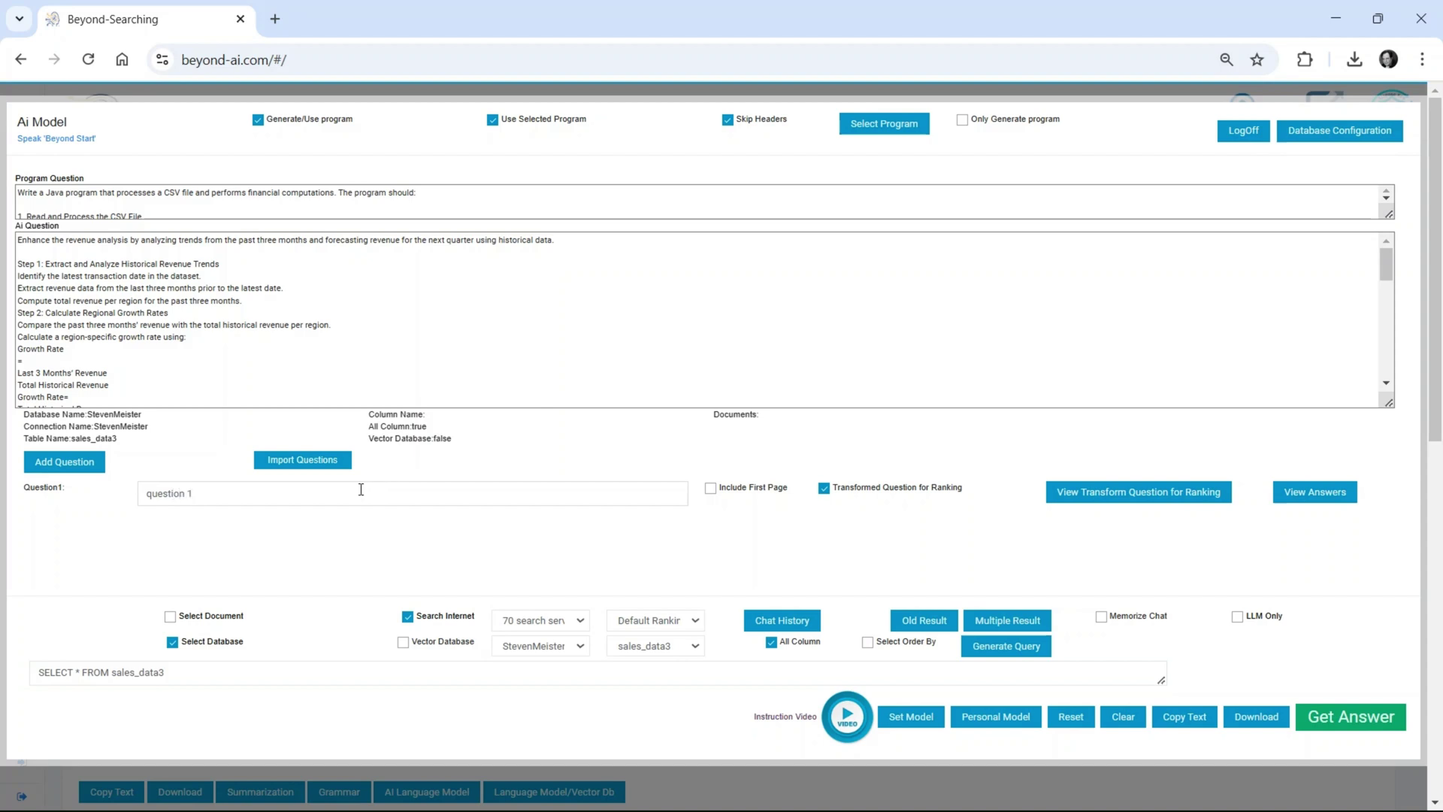
click(65, 463)
text(questions 2)
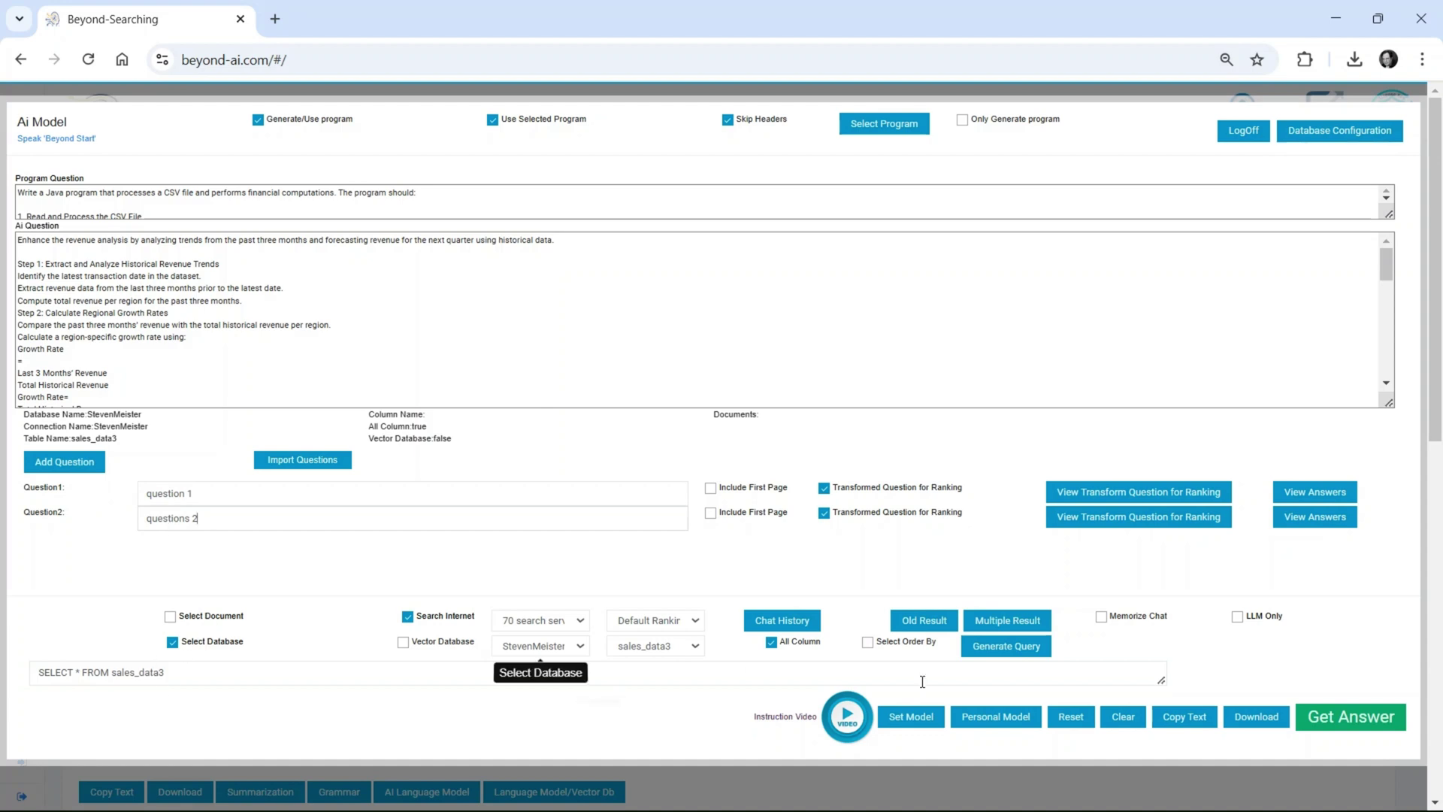
click(1362, 719)
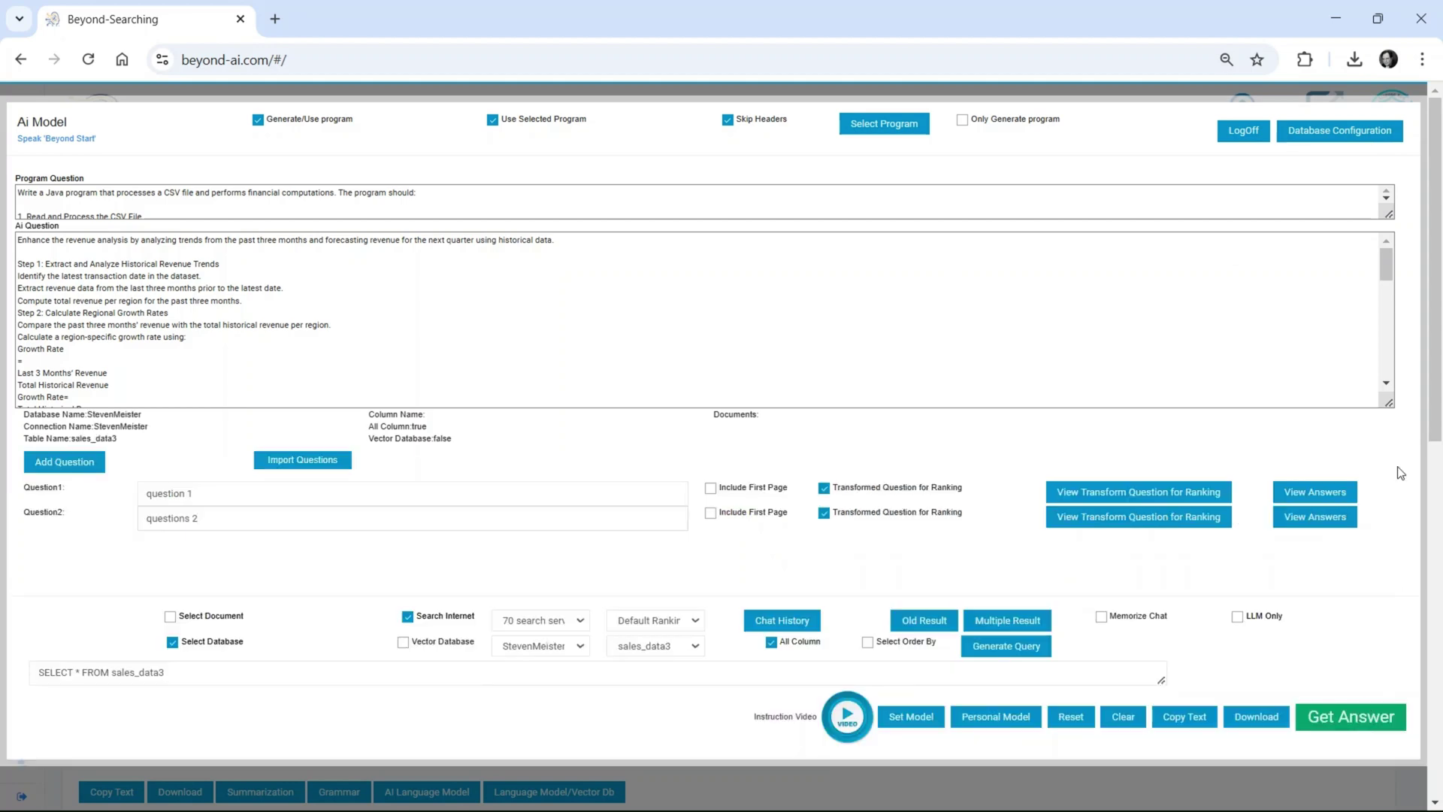
- Log off from the AI Model panel to reach the Beyond-Searching sign-in page
click(1243, 131)
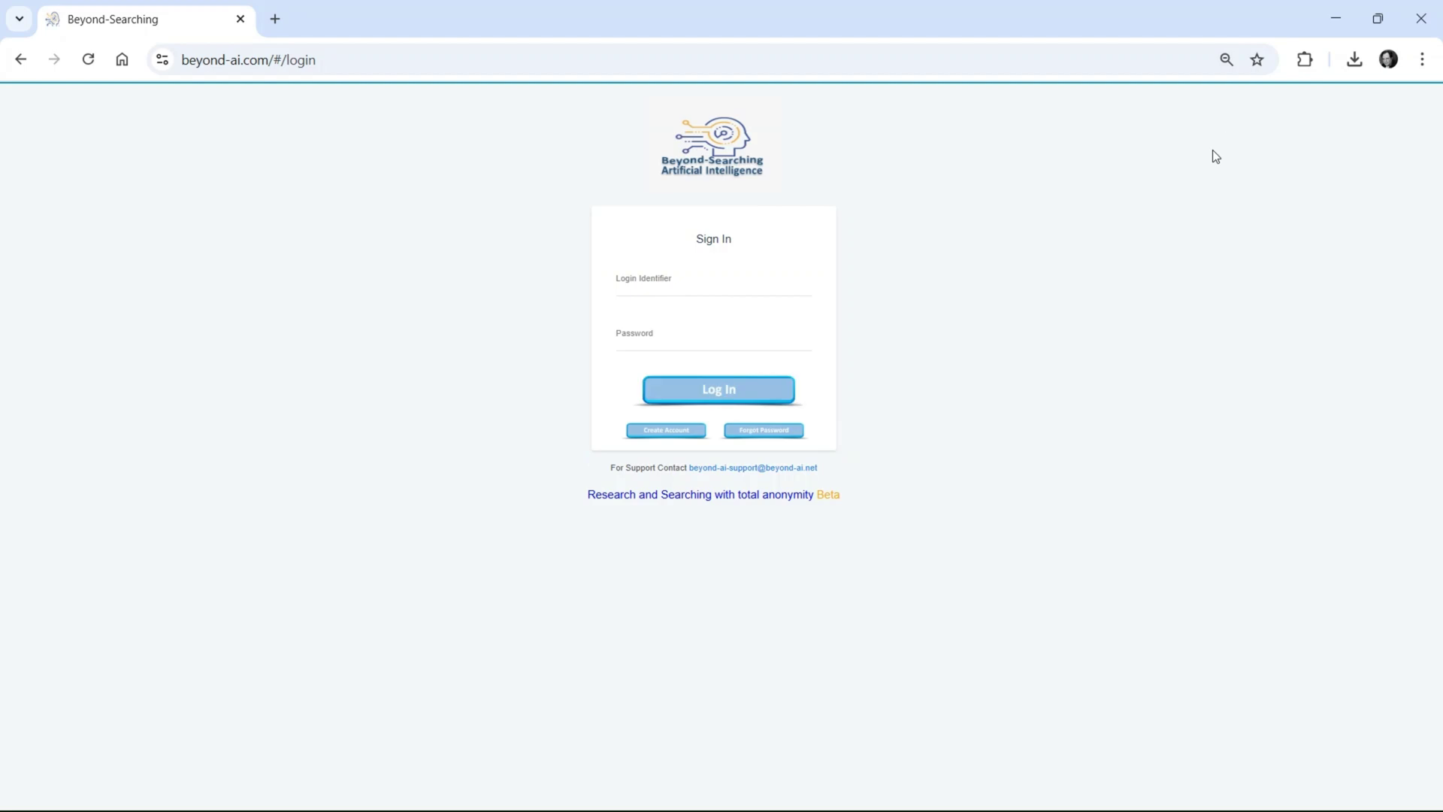